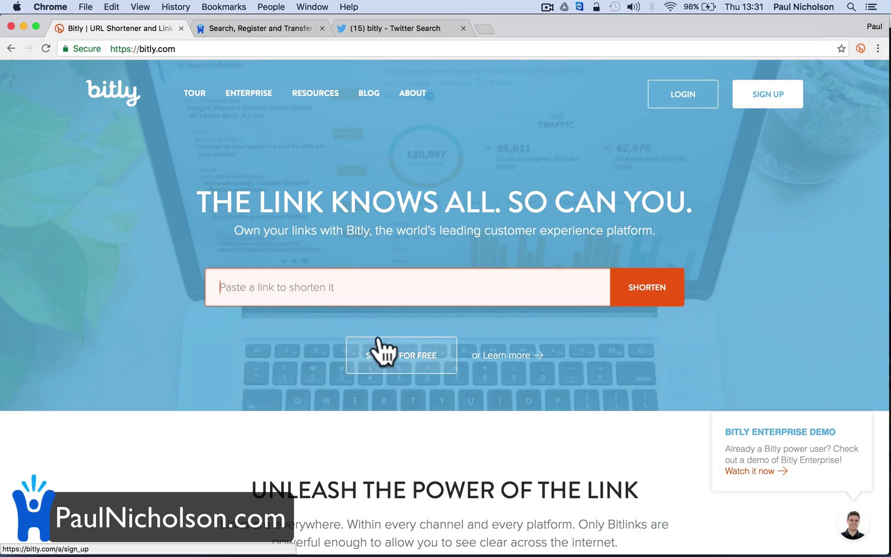
scroll(349, 322, down, 10)
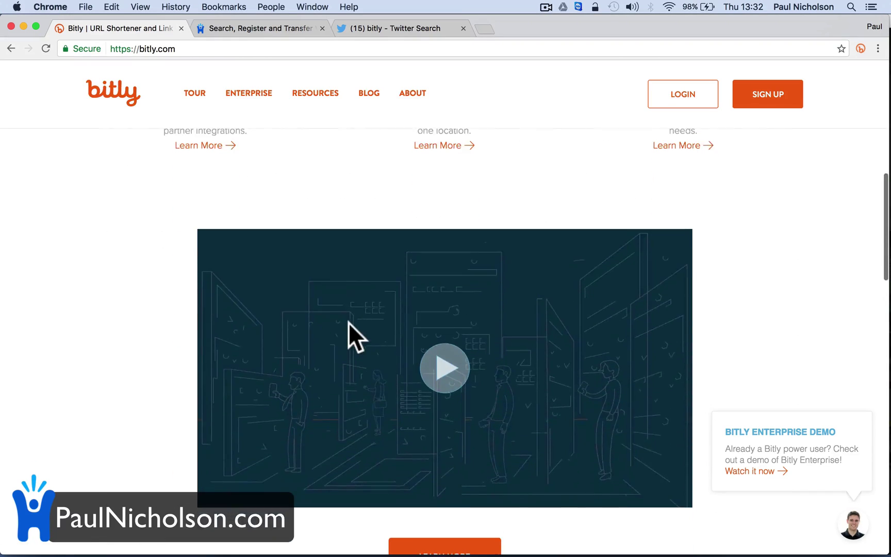
scroll(348, 322, down, 10)
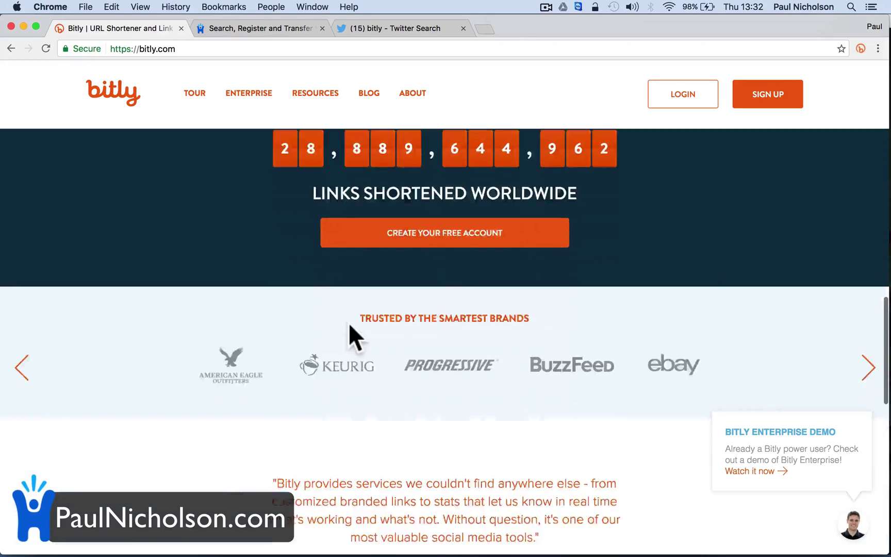
scroll(349, 323, down, 5)
scroll(350, 333, up, 20)
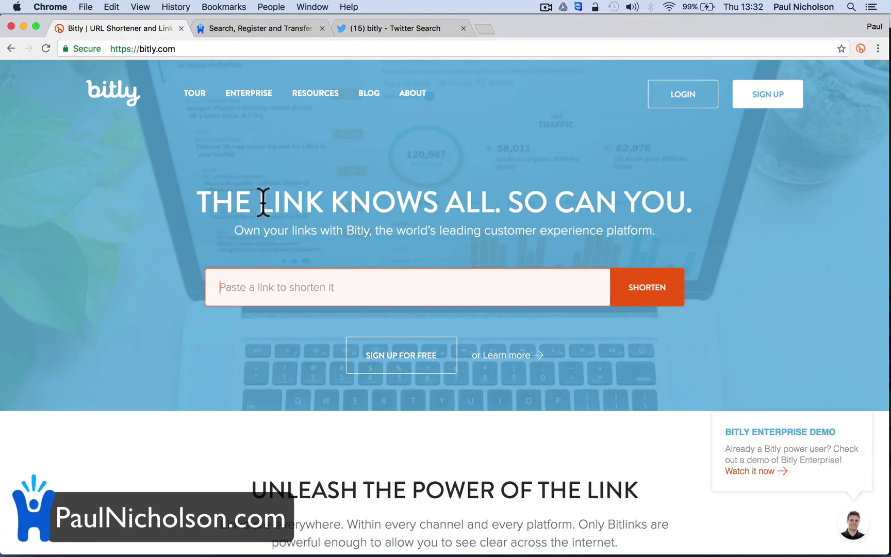
text(pau)
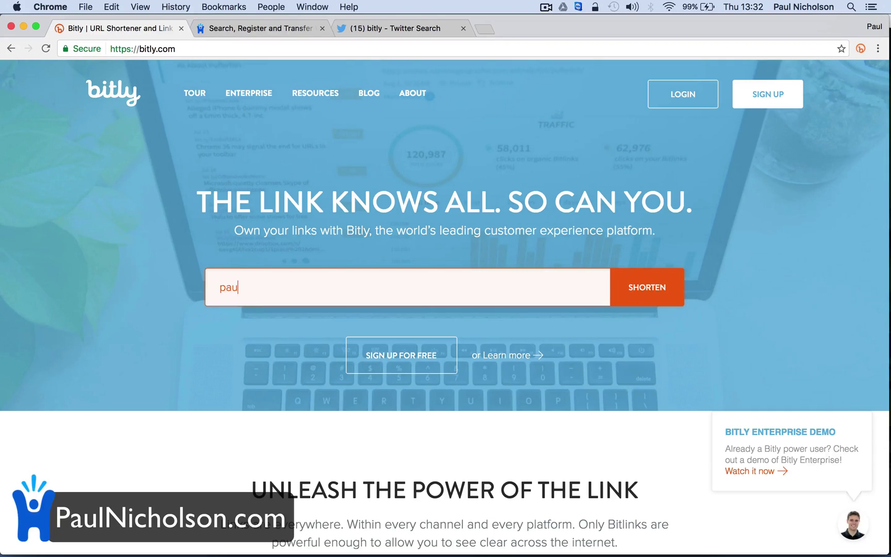
text(lnicholson.com)
click(640, 303)
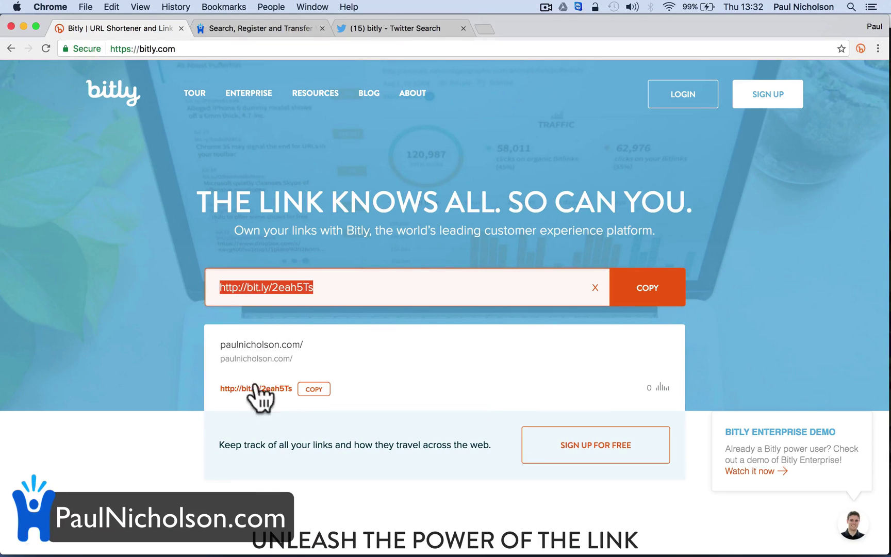
click(313, 389)
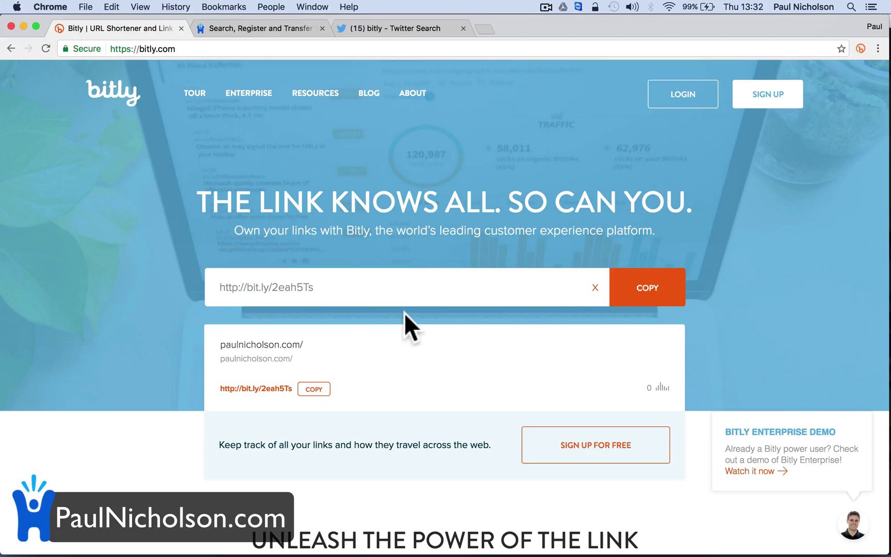
click(254, 289)
drag(255, 289, 268, 289)
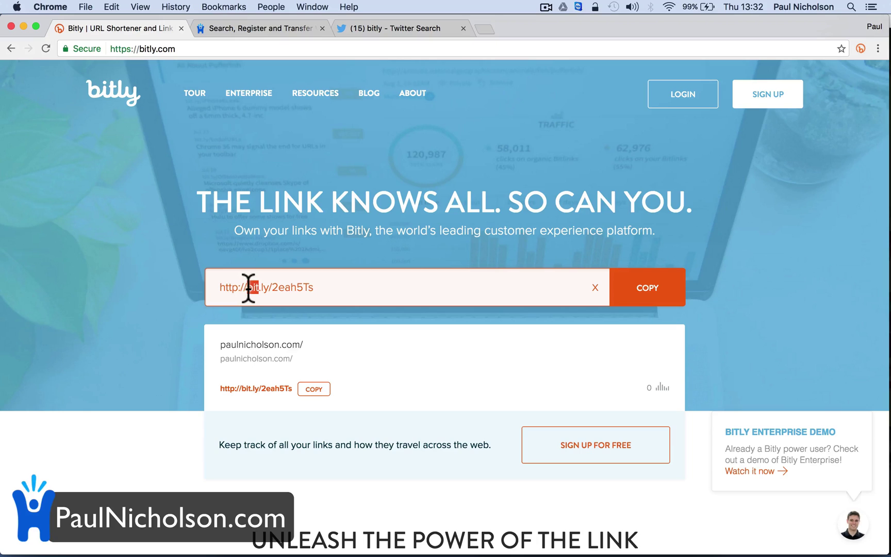
triple_click(247, 288)
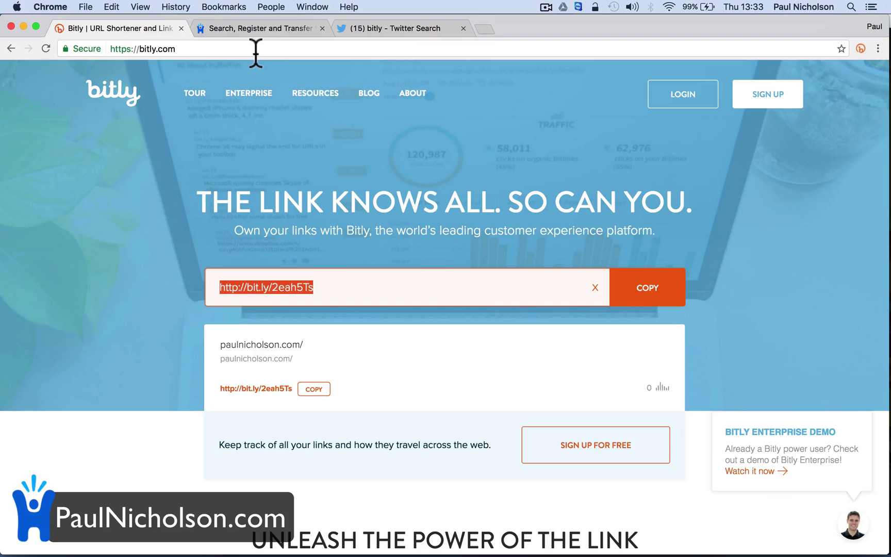
- Search Happy-Me Hosting for 'pnuk' domains, showing pnuk.com taken and alternatives like pnuk.uk
click(252, 28)
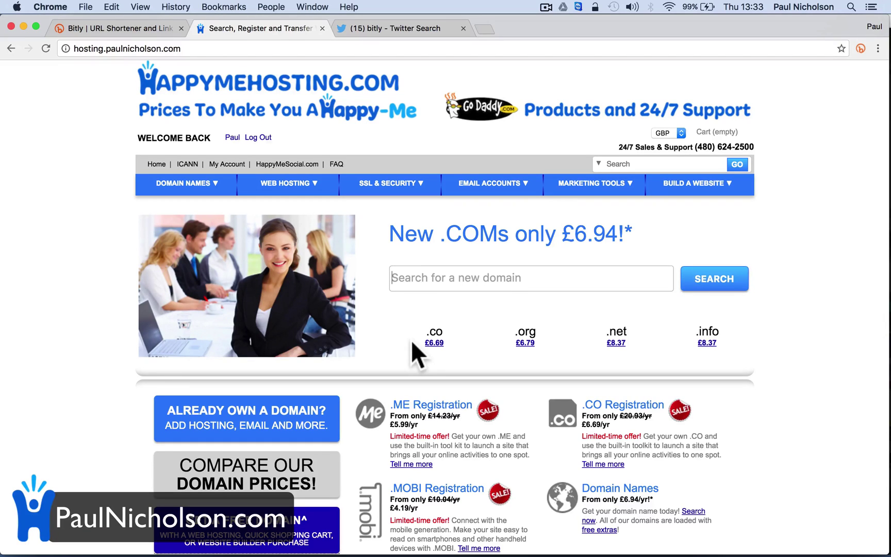
click(430, 279)
text(pnu)
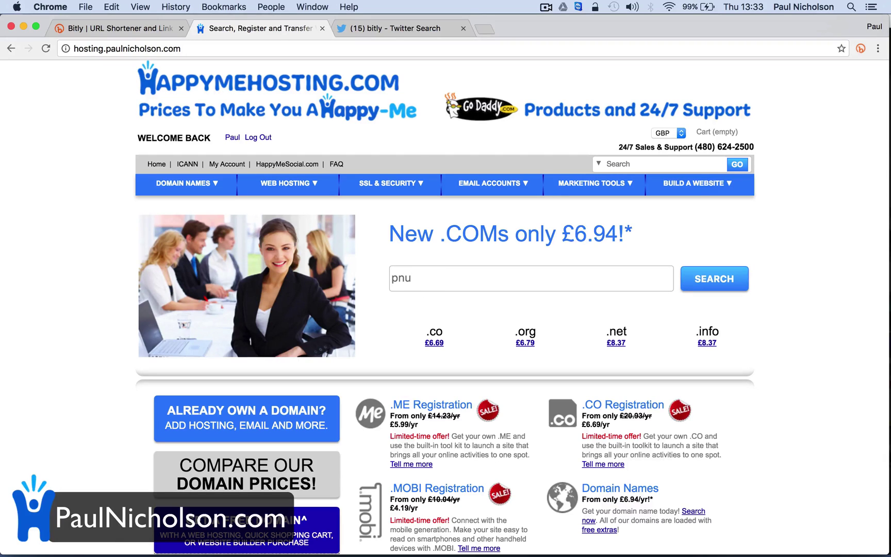
text(k)
key(Return)
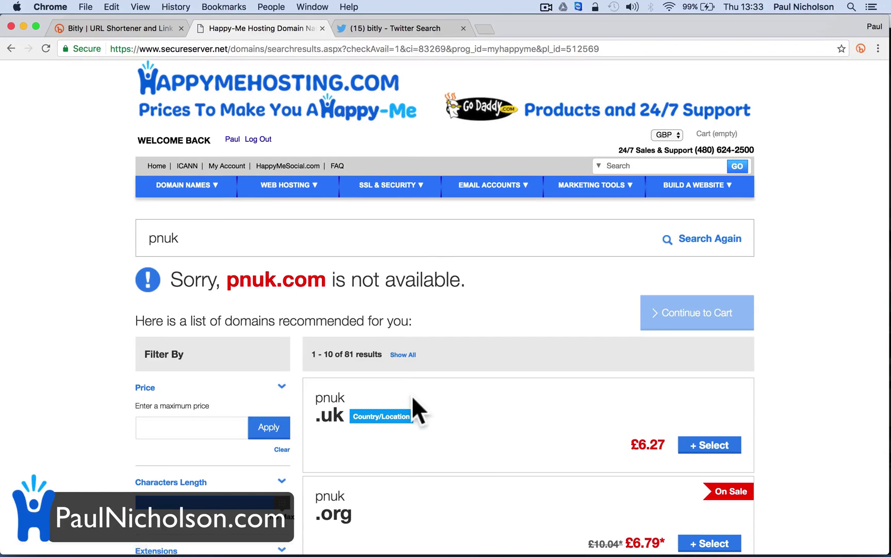
- Select pnuk.co and continue to the cart without extra options
scroll(412, 395, down, 10)
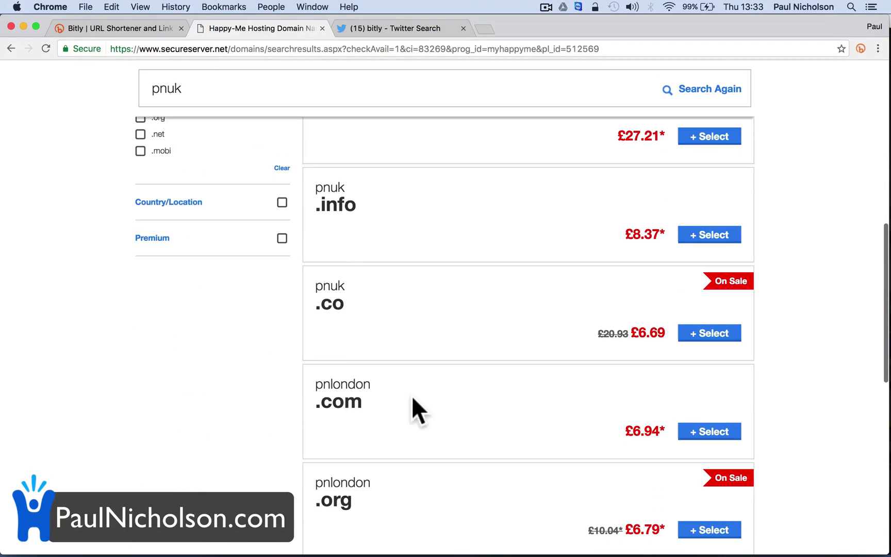
click(681, 333)
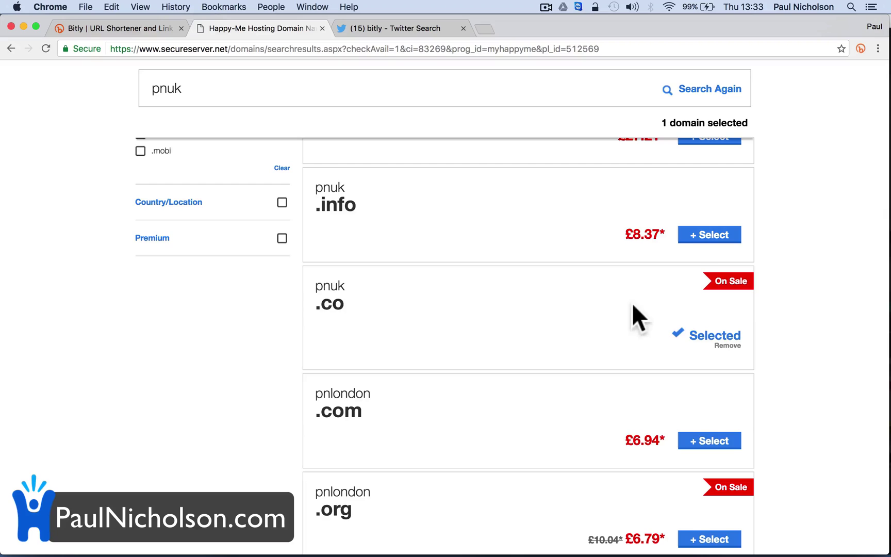
scroll(669, 294, up, 10)
click(699, 324)
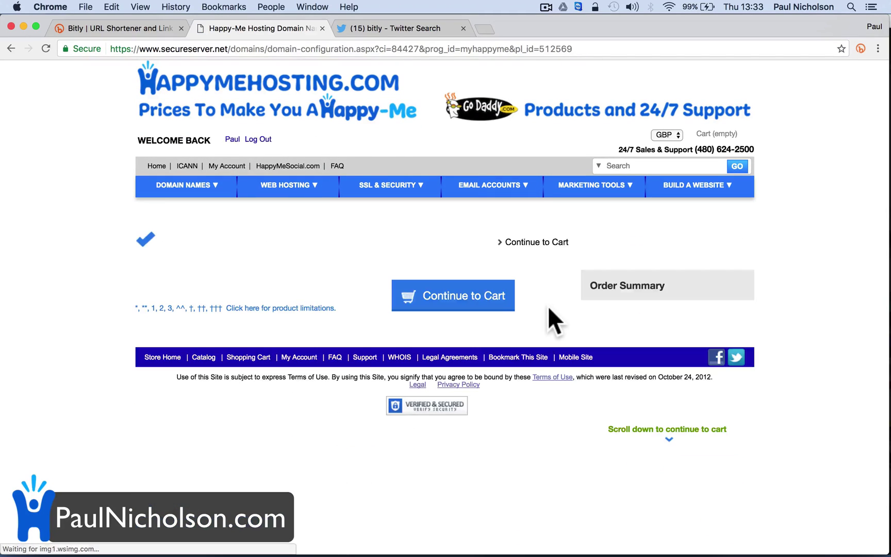
scroll(488, 299, down, 10)
scroll(487, 296, down, 6)
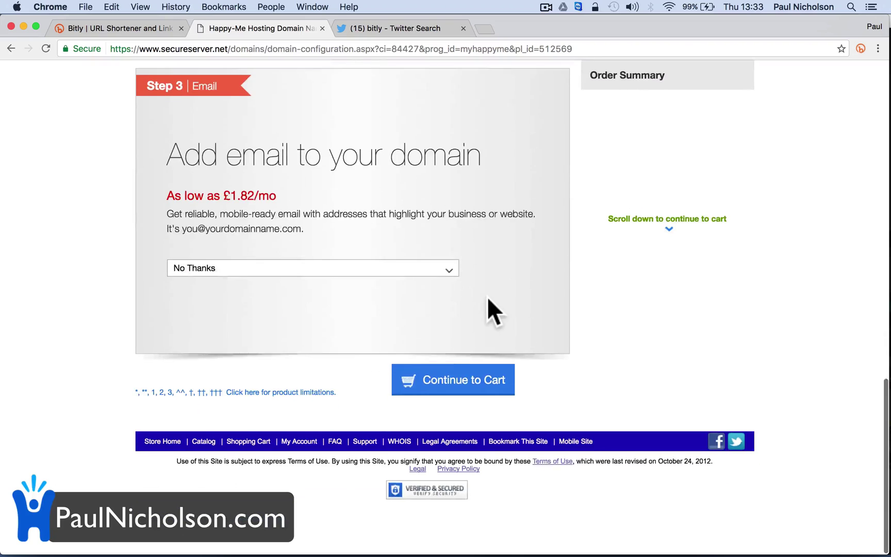
click(477, 392)
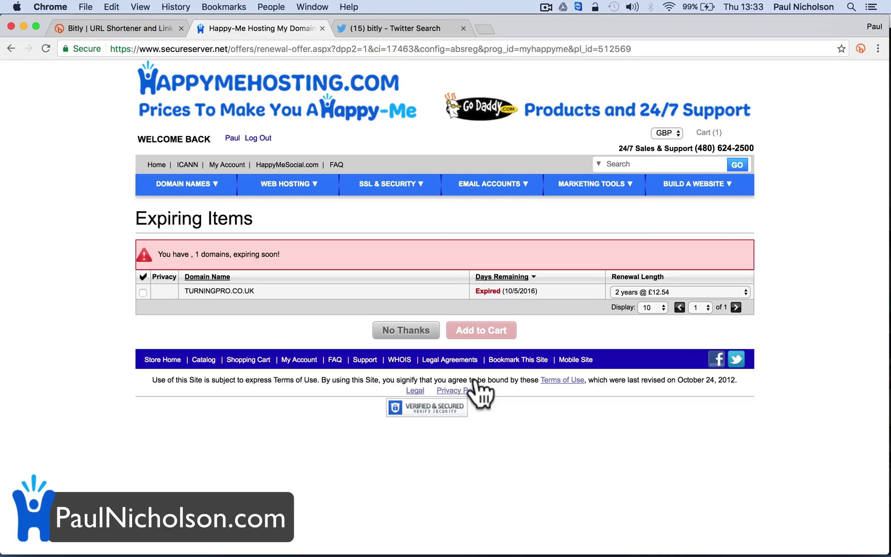
- Decline renewals, set the pnuk.co term to 1 Year, and proceed to checkout
click(402, 333)
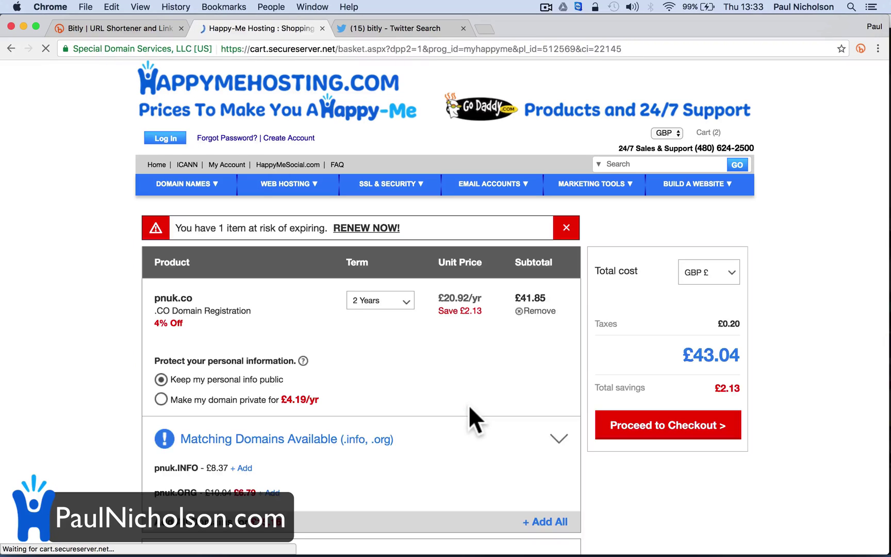
click(408, 304)
click(384, 319)
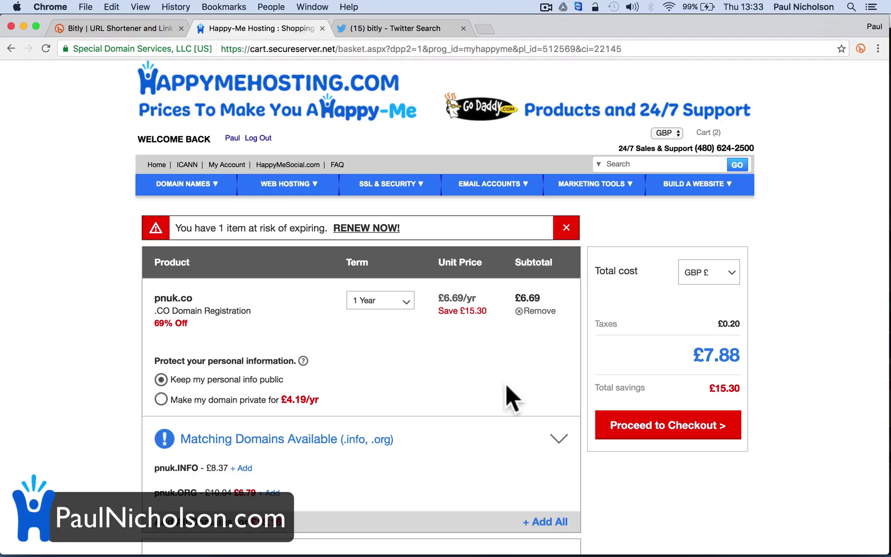
click(640, 426)
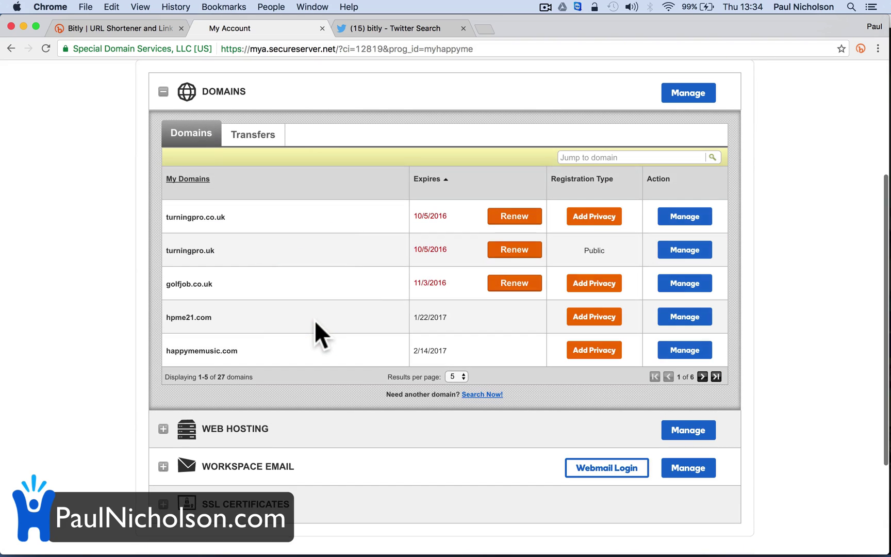
- Page through the account's domains and filter the list by 'pnuk' to show pnuk.co
click(716, 377)
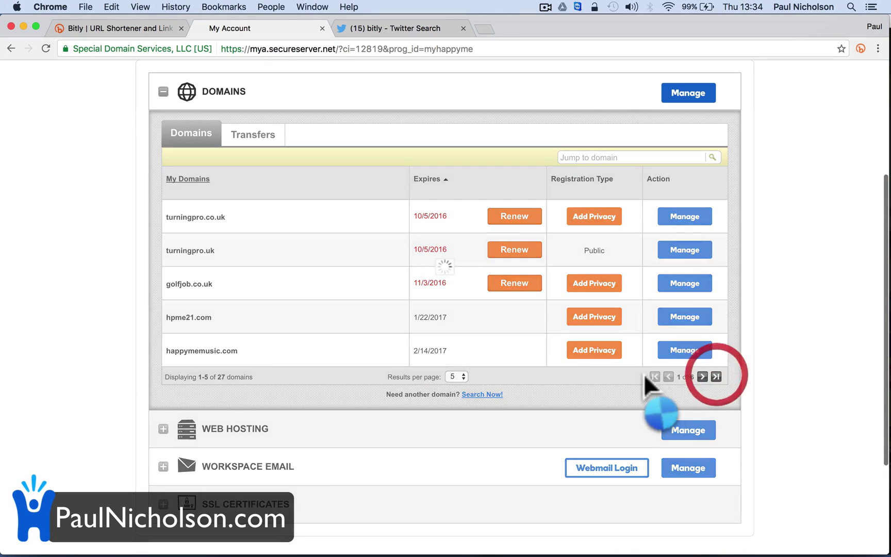
click(669, 276)
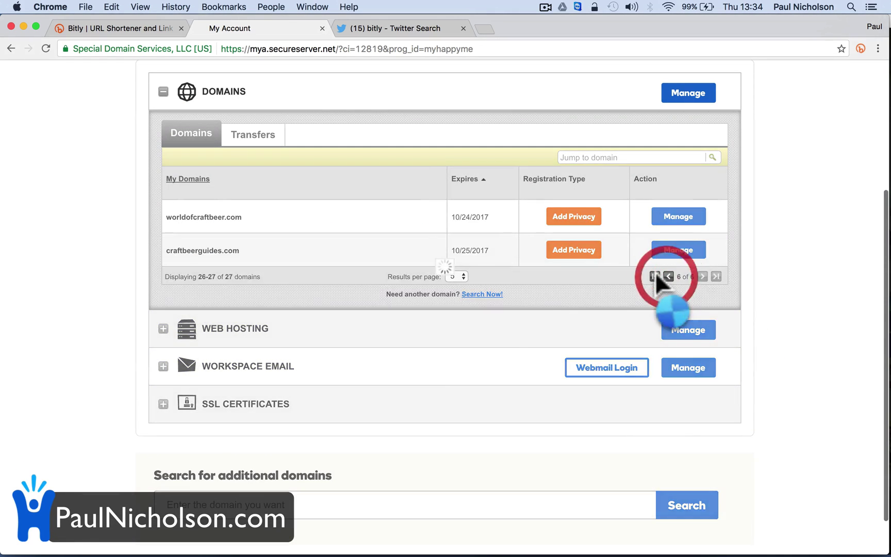
click(639, 158)
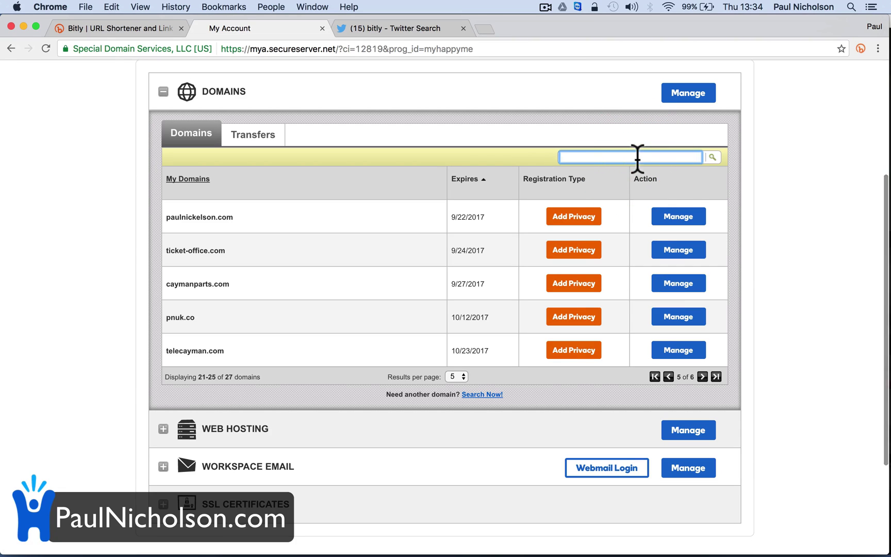
text(pnuk)
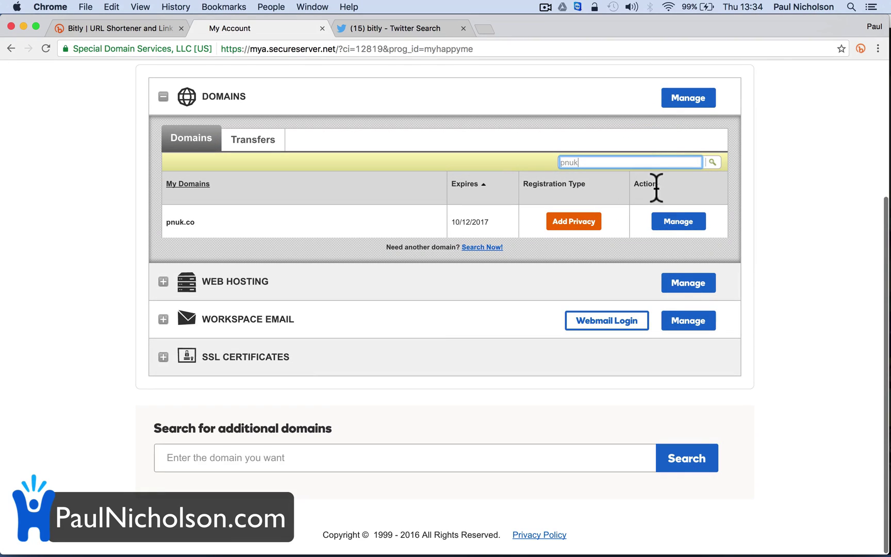
- Open pnuk.co in the Domain Manager and review its DNS Management page
click(686, 223)
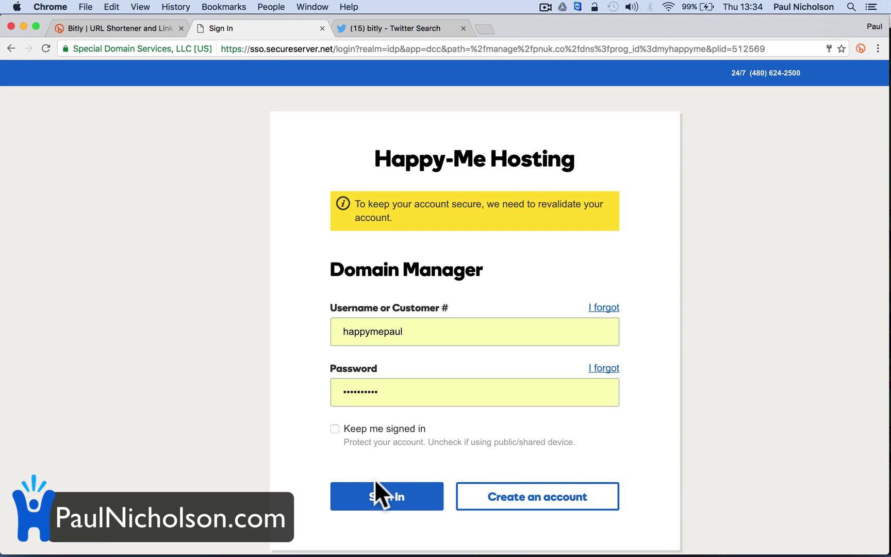
click(375, 496)
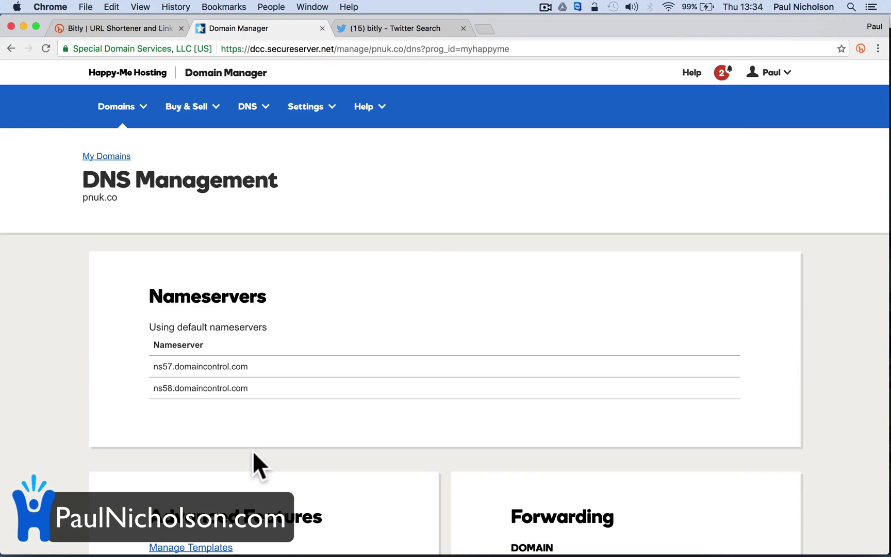
scroll(252, 451, down, 5)
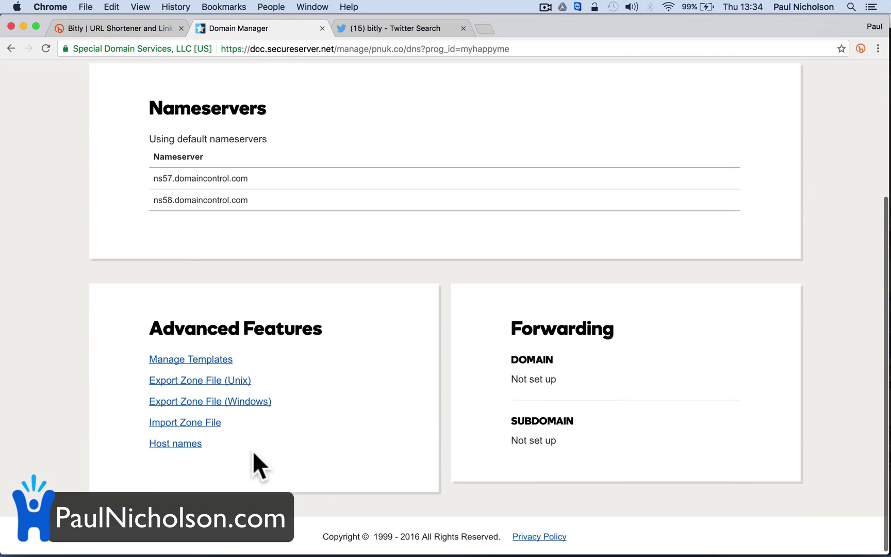
scroll(265, 267, up, 5)
- Start a Bitly sign-up and enter the username and e-mail address
click(145, 30)
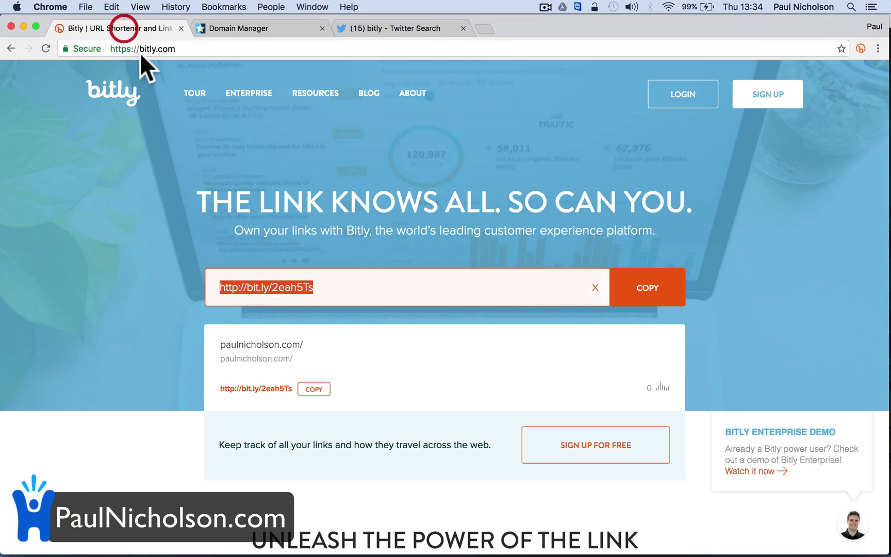
click(757, 94)
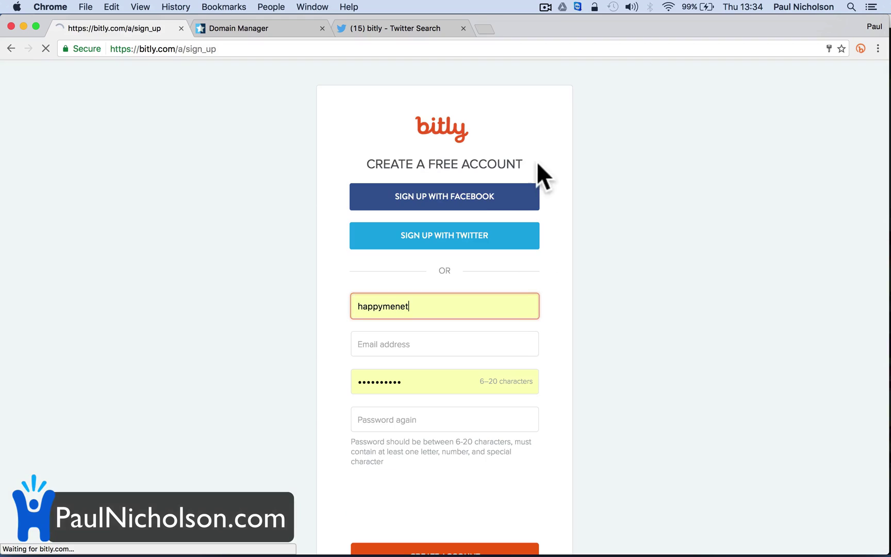
double_click(401, 305)
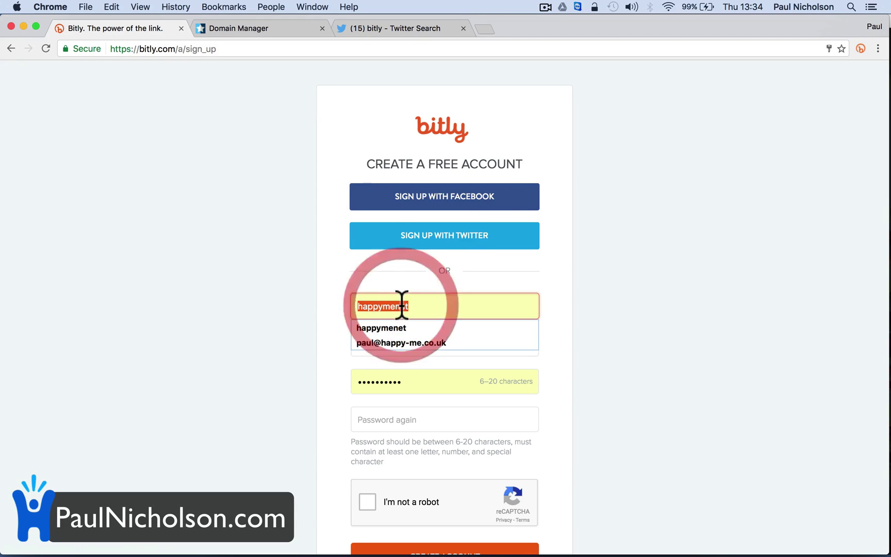
text(paulnicholson)
key(Tab)
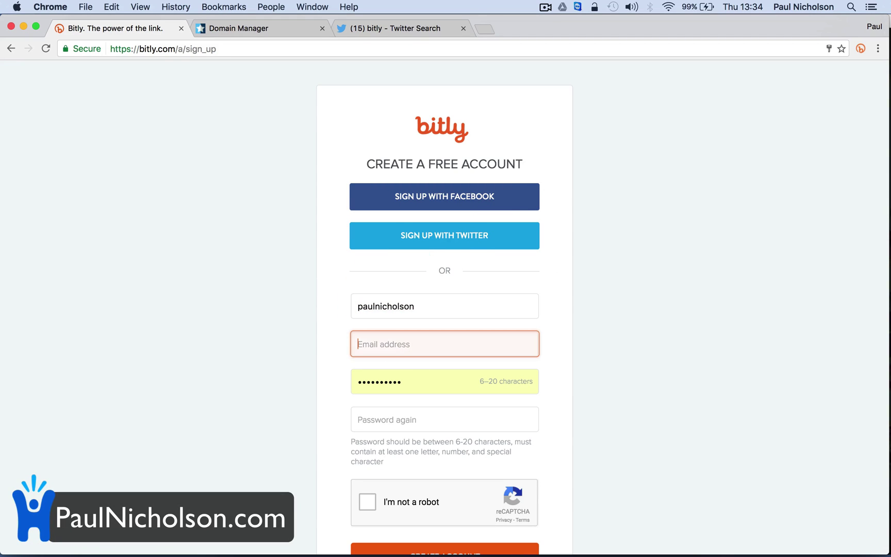
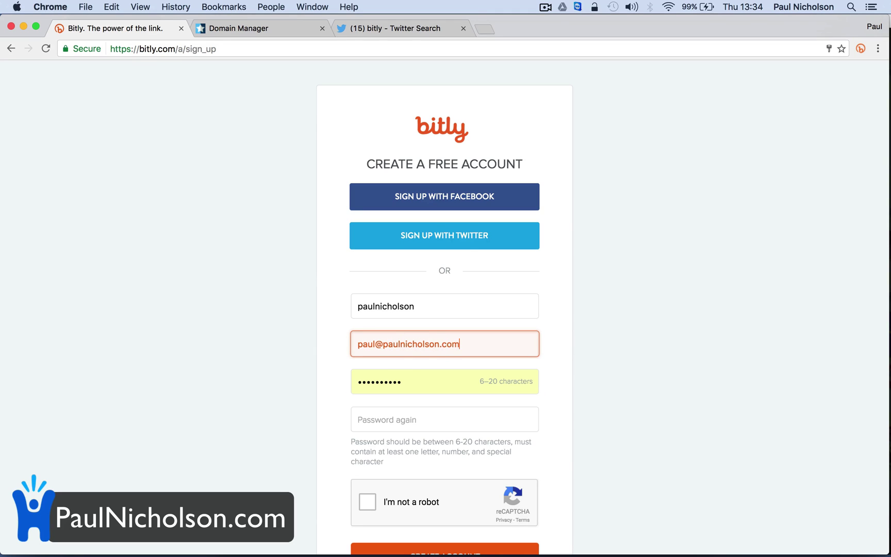
key(Tab)
- Enter and confirm the account password, pass the reCAPTCHA, and create the account
text(p)
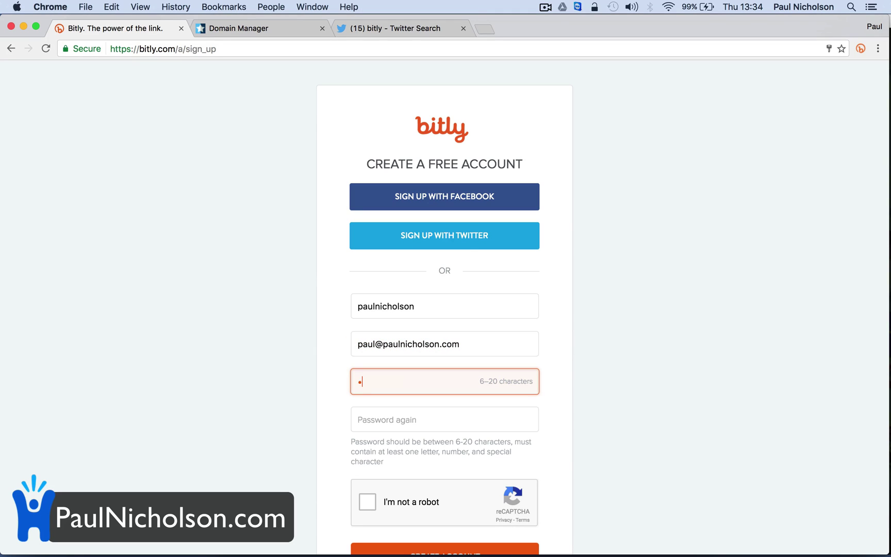
text(*****)
key(Tab)
text(*)
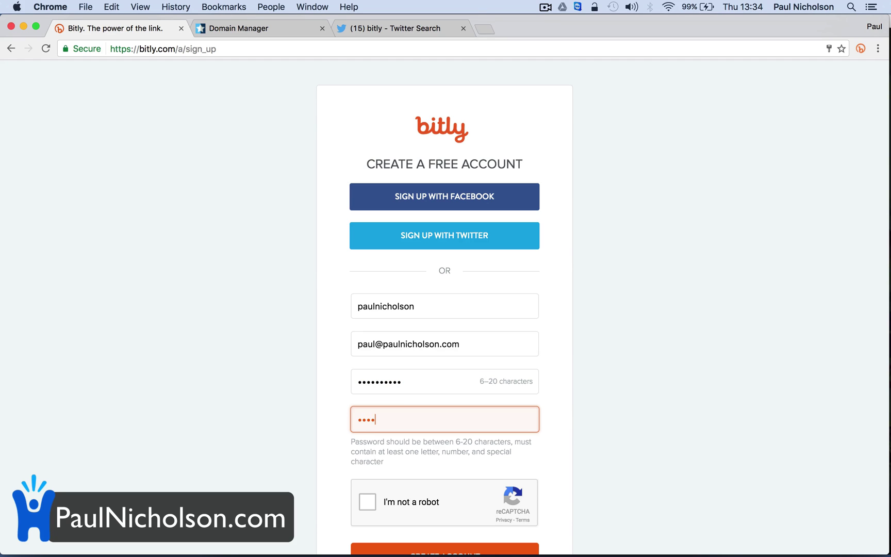
text(********)
scroll(445, 310, down, 3)
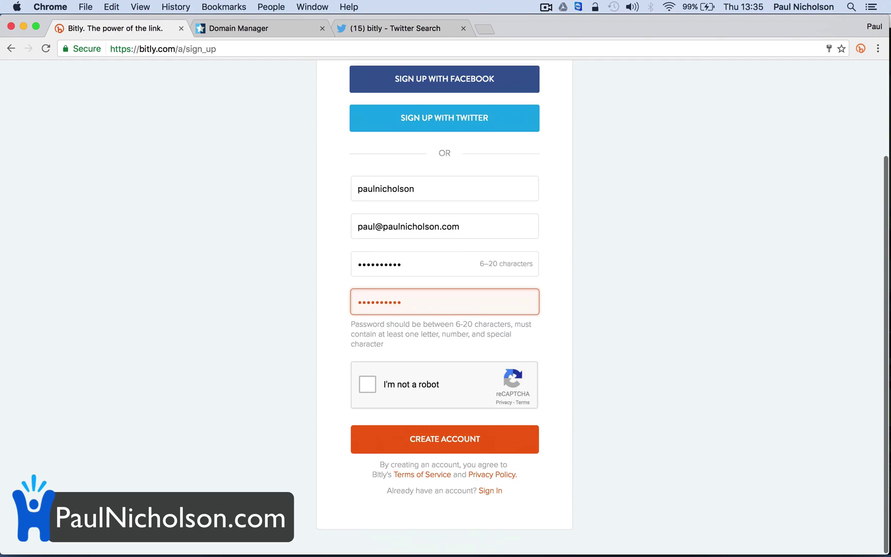
click(367, 384)
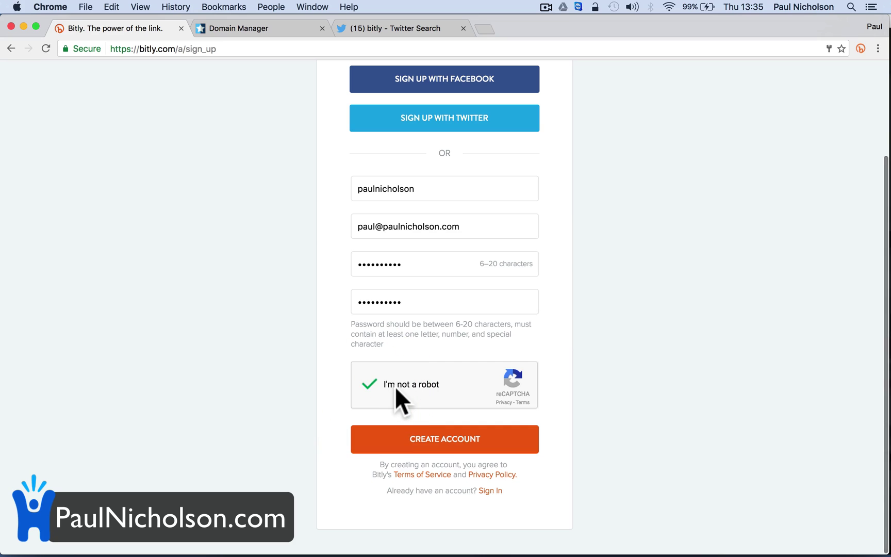
click(412, 441)
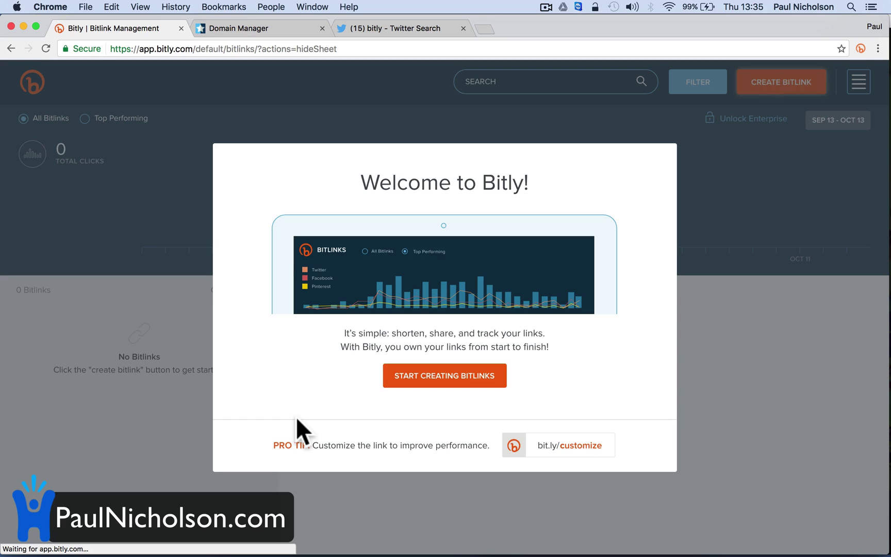
- Dismiss the welcome screen and open Add Branded Domain under Advanced Settings > Branded Short Domains
click(496, 382)
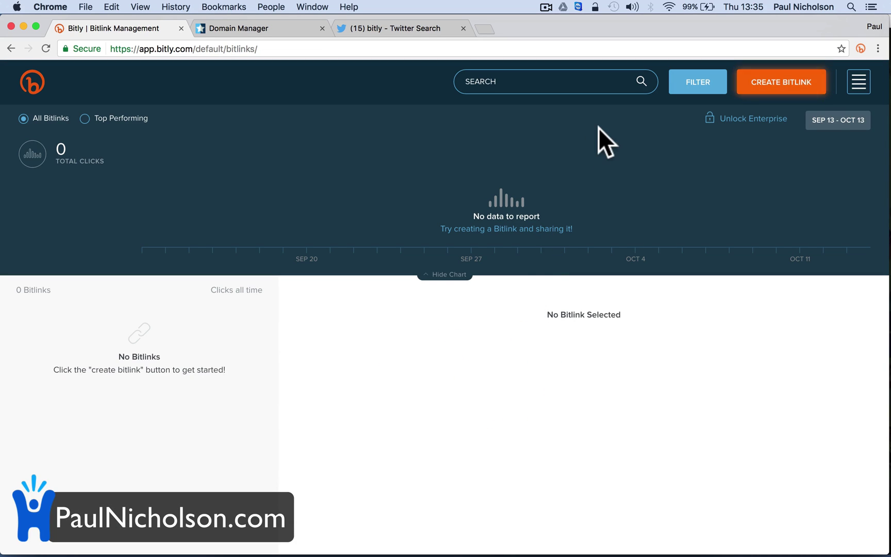
click(859, 82)
click(768, 278)
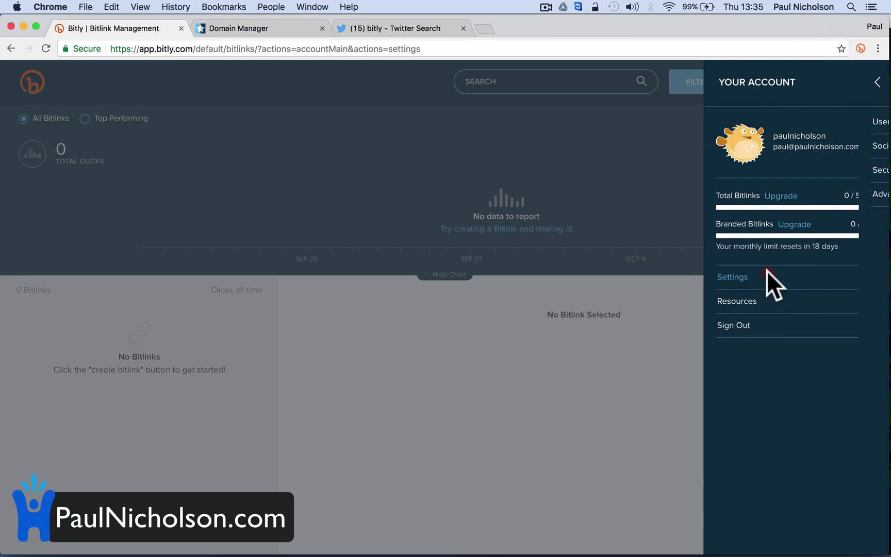
click(872, 83)
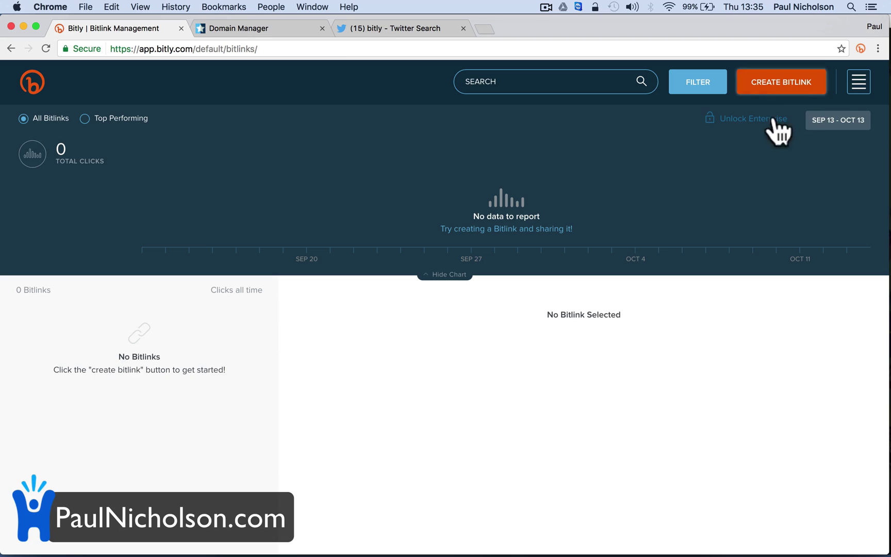
click(859, 83)
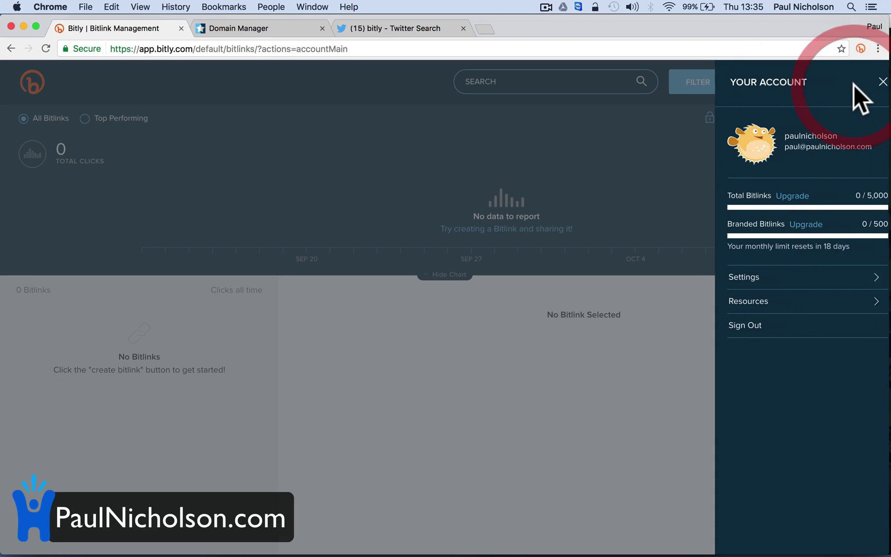
click(811, 276)
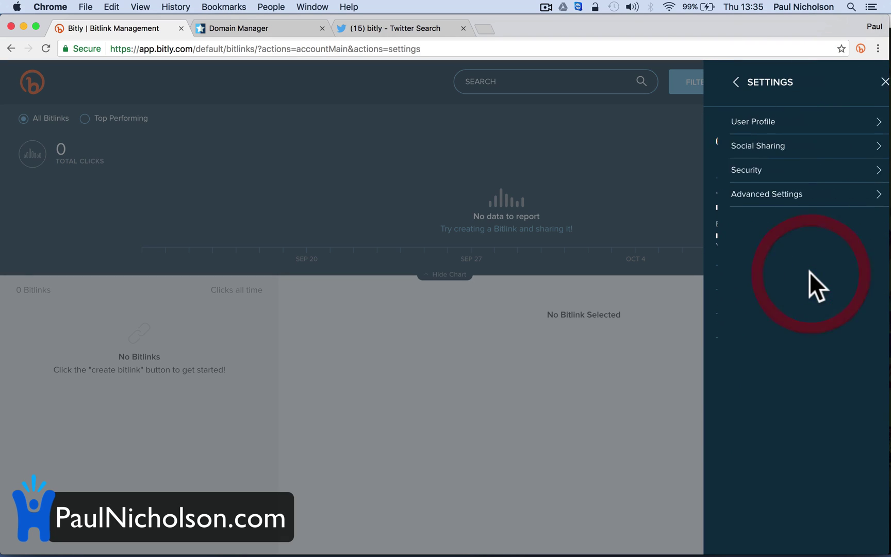
click(789, 195)
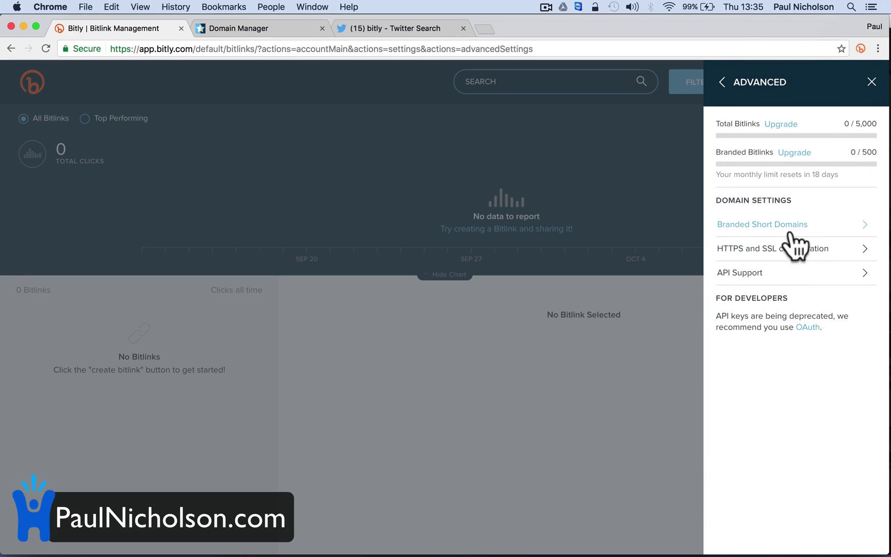
click(804, 225)
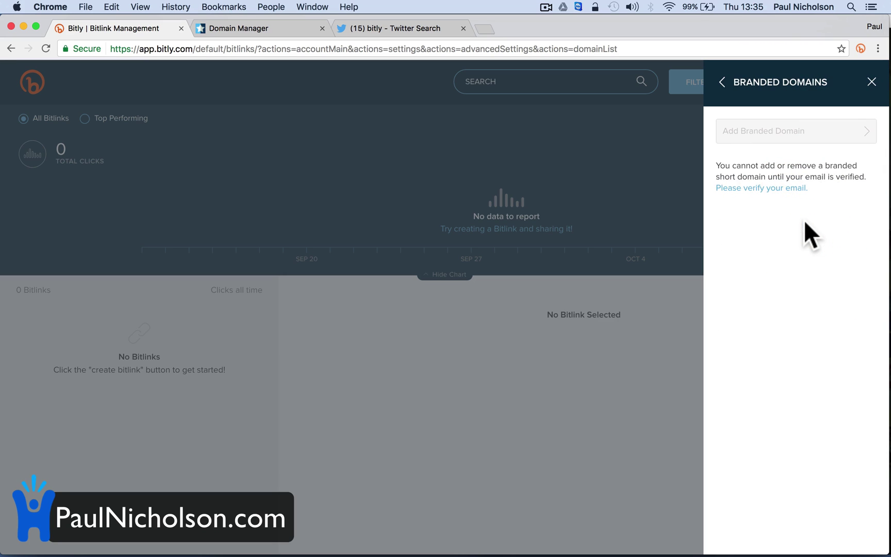
click(758, 132)
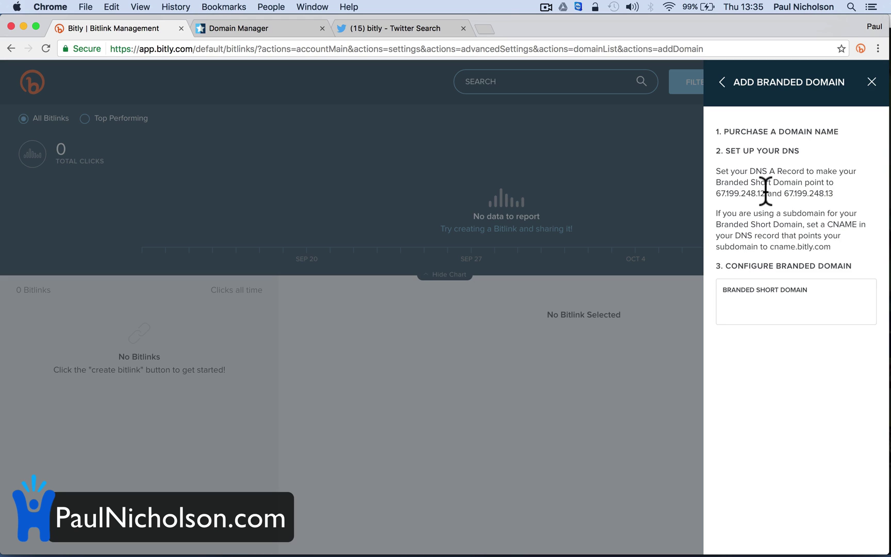
- Select 67.199.248.12 in the DNS instructions and copy it
drag(765, 194, 717, 193)
right_click(760, 195)
click(730, 217)
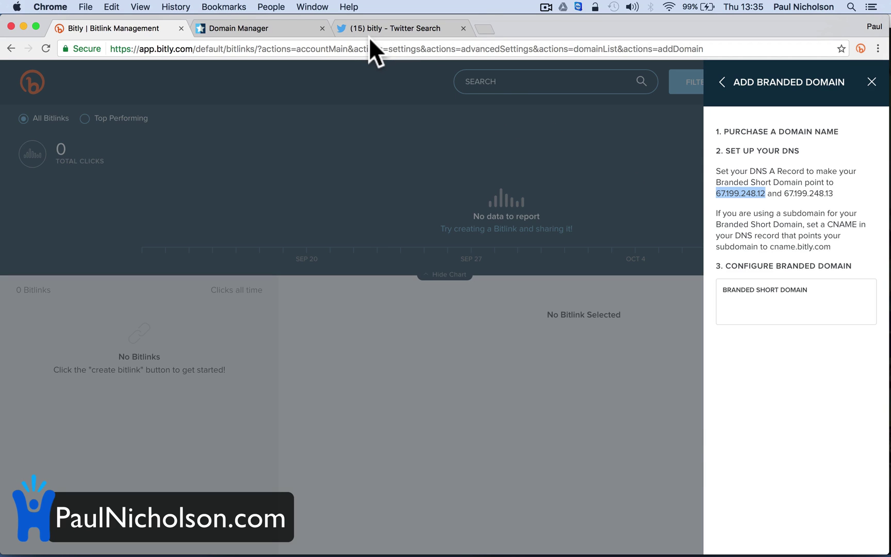
- Paste 67.199.248.12 as the Points to value of pnuk.co's @ A record and save
click(252, 29)
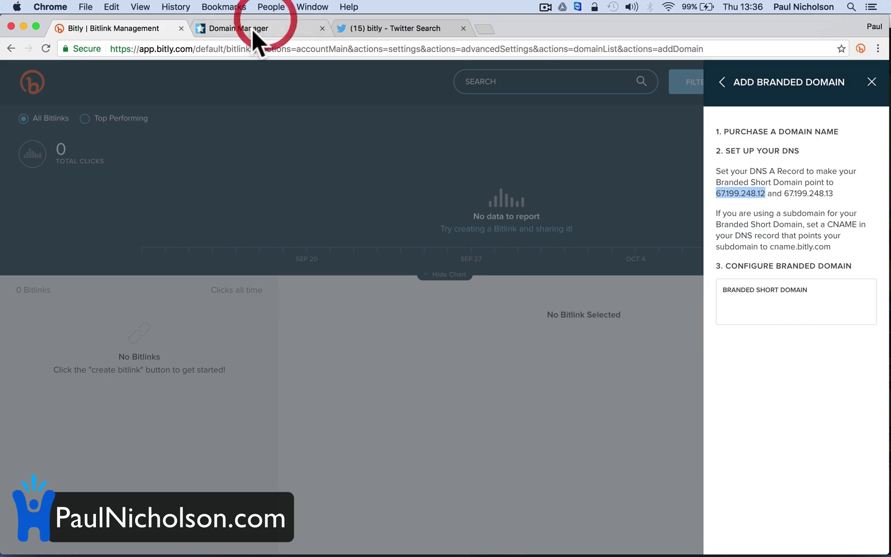
click(46, 48)
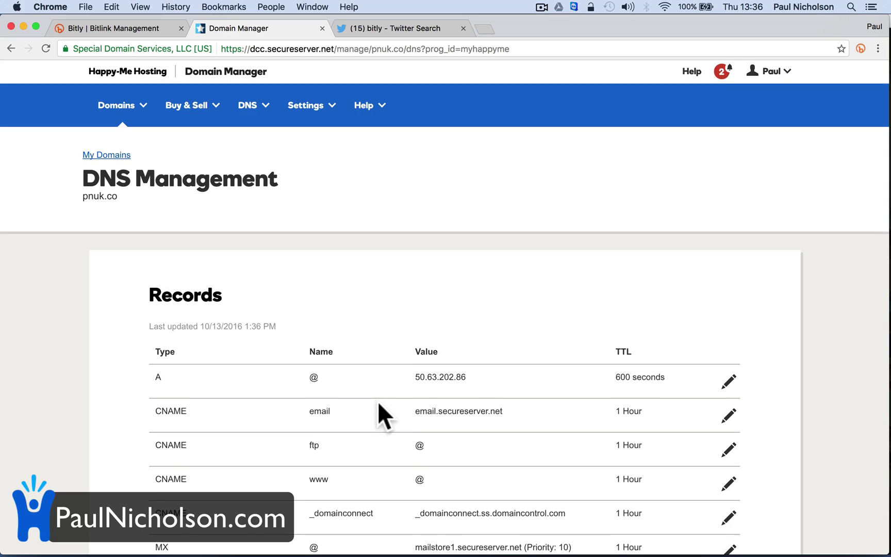
scroll(377, 402, down, 3)
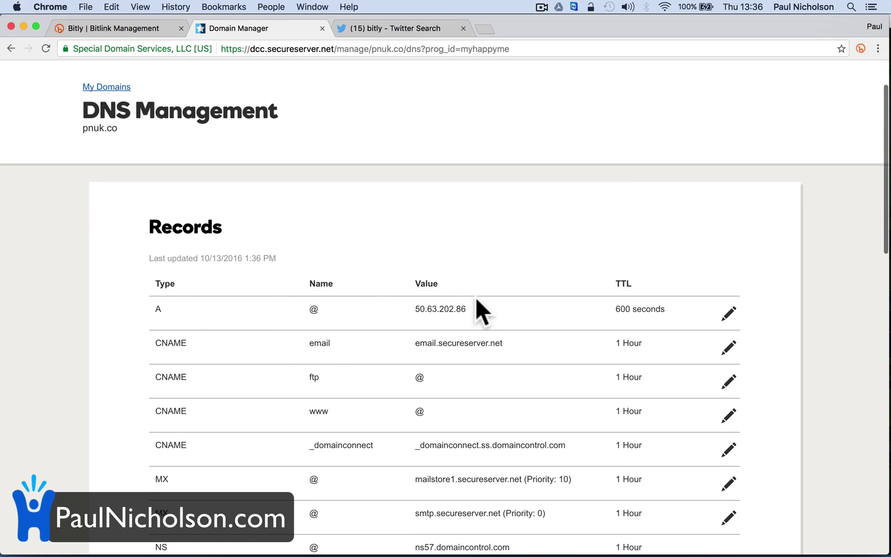
click(721, 311)
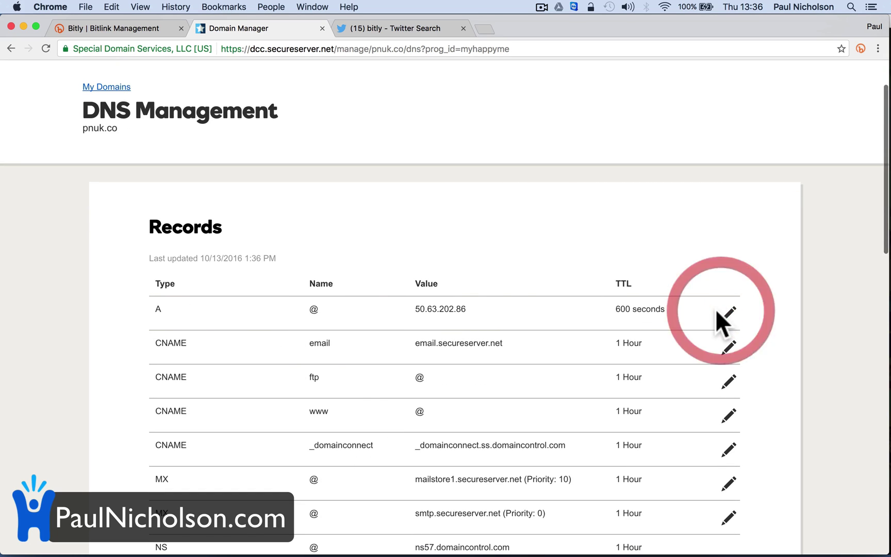
click(725, 315)
triple_click(444, 377)
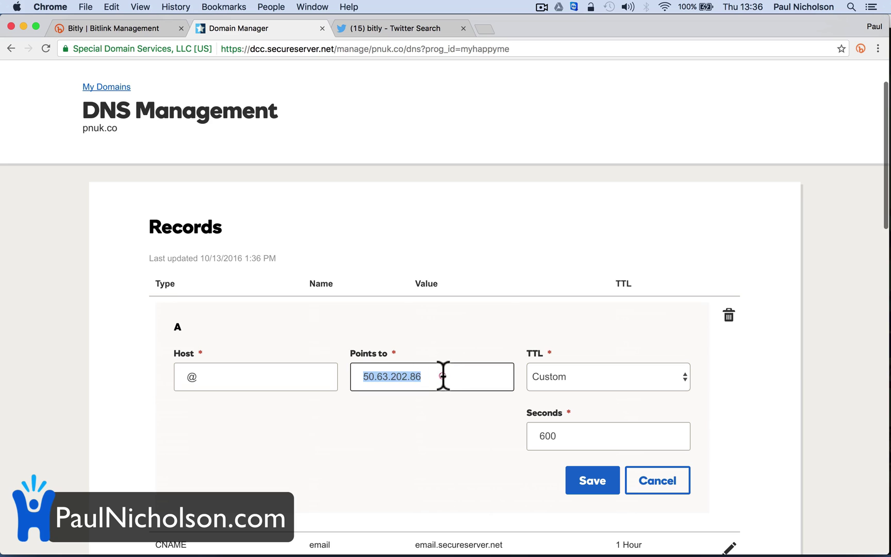
key(super+v)
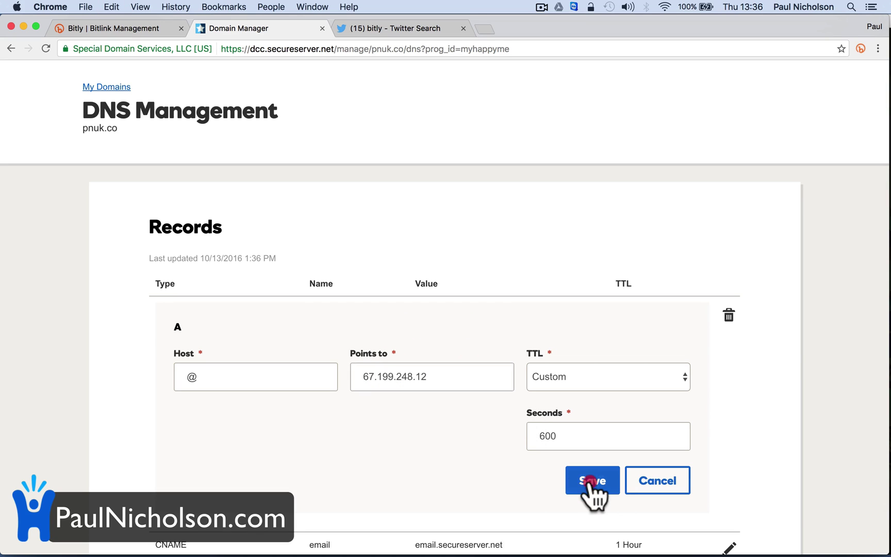
click(592, 483)
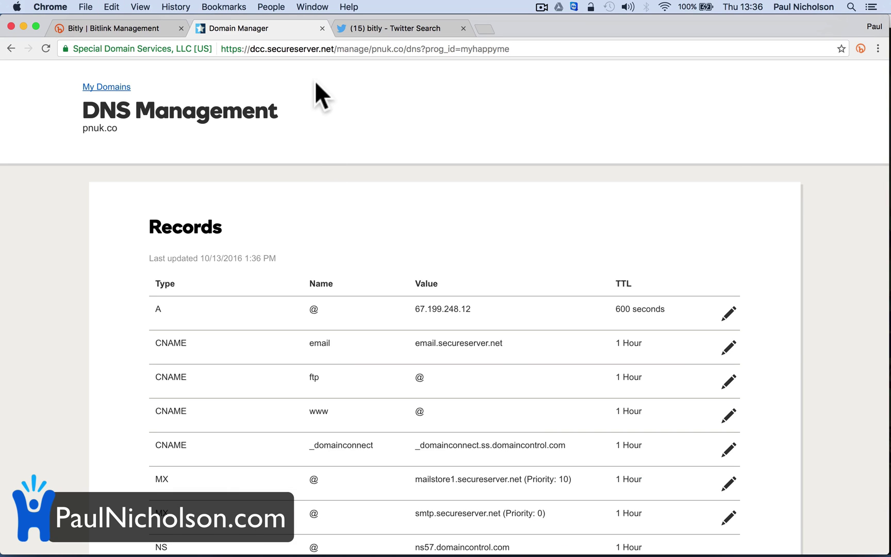
- Enter pnuk.co as Bitly's Branded Short Domain and submit it, hitting an unverified-email error
click(91, 28)
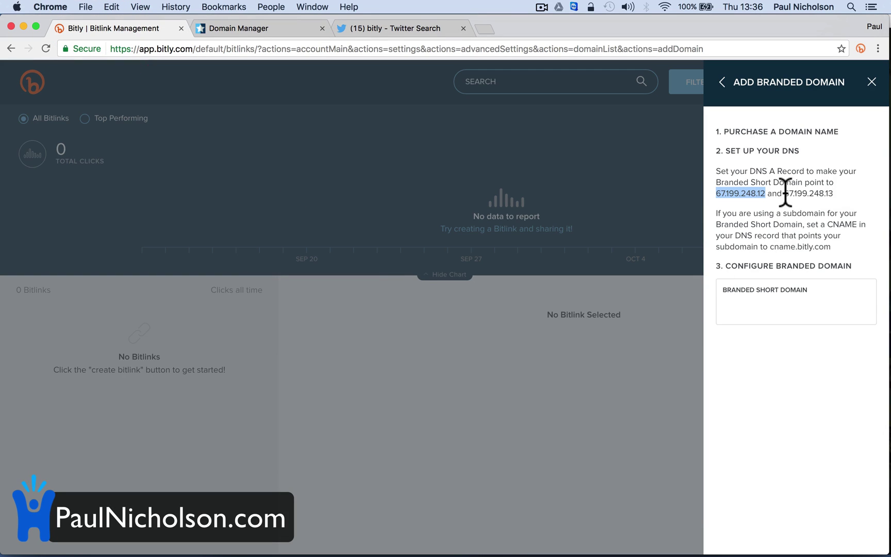
drag(785, 194, 835, 193)
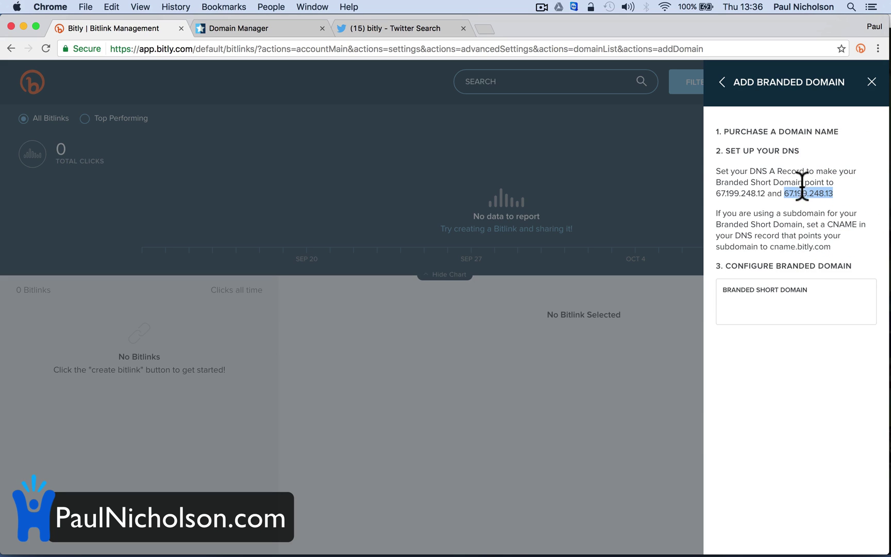
click(758, 306)
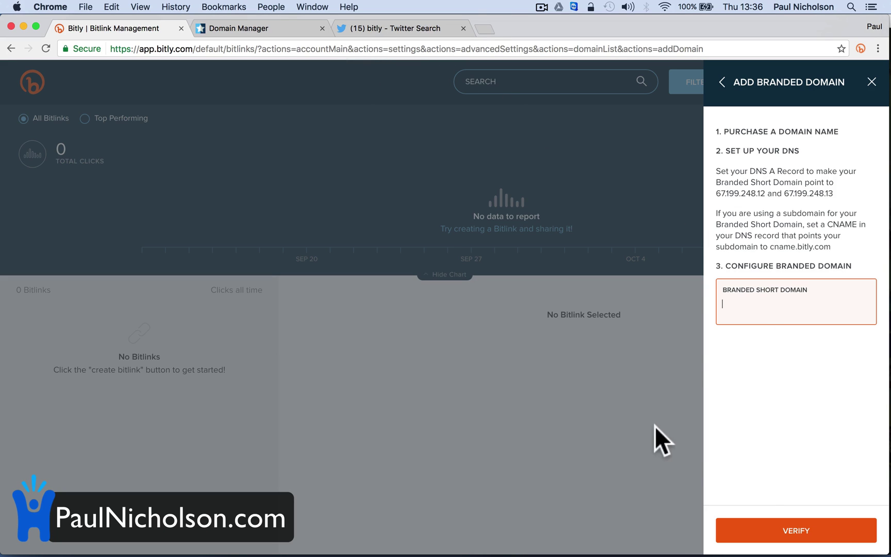
click(769, 531)
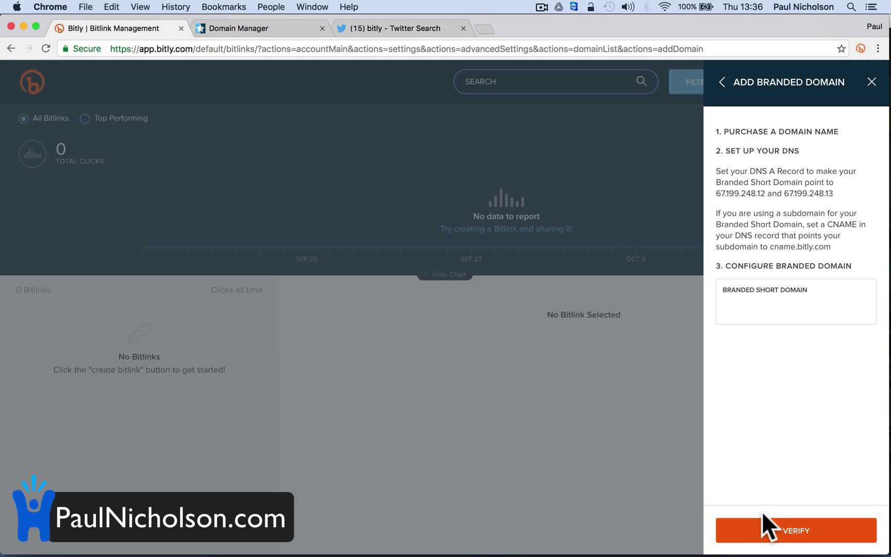
click(753, 307)
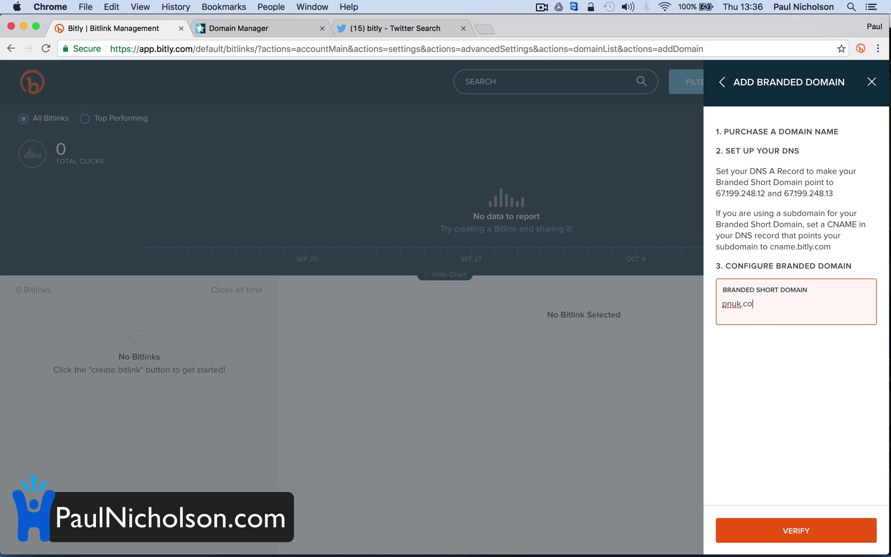
click(780, 532)
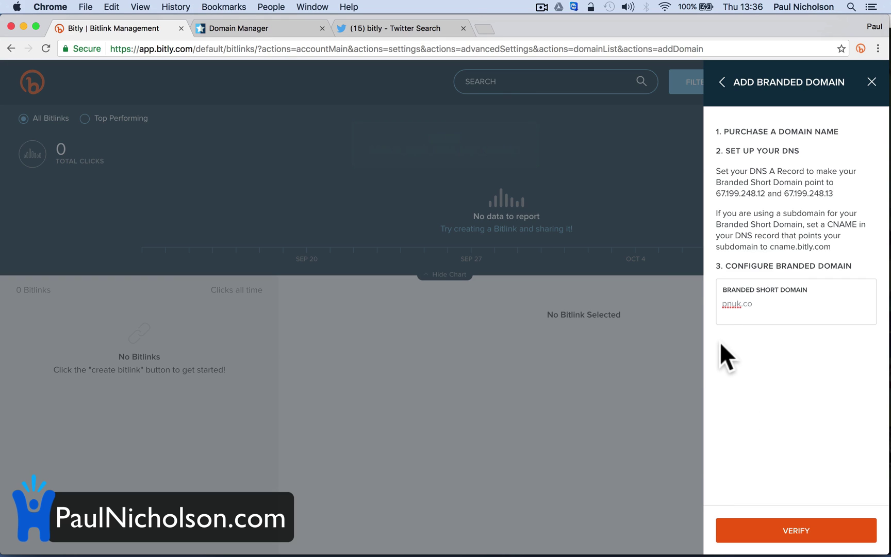
click(511, 537)
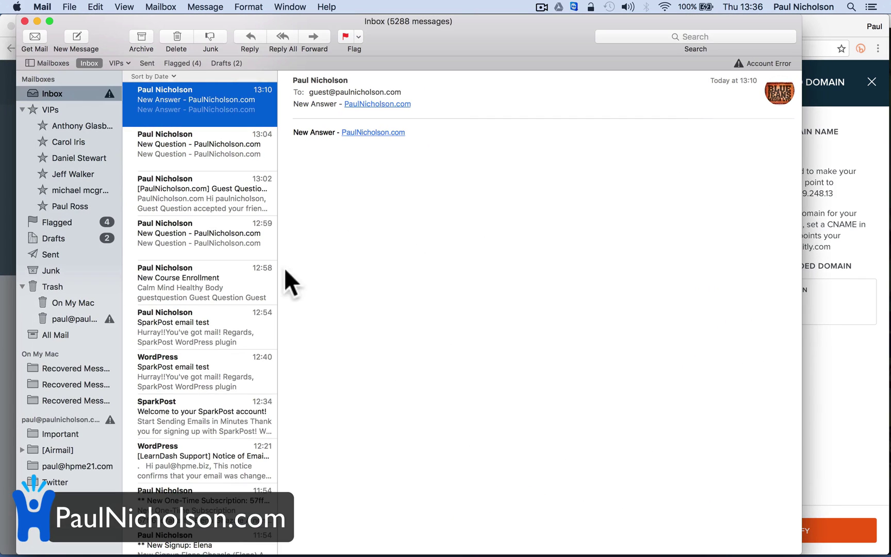
click(76, 108)
click(77, 93)
click(37, 22)
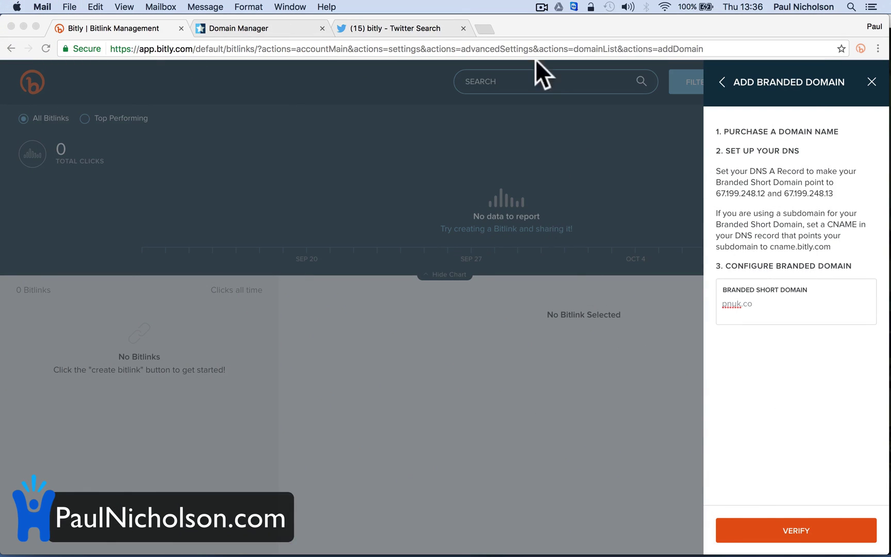
- Open Gmail in a new tab from the Google home page
click(484, 29)
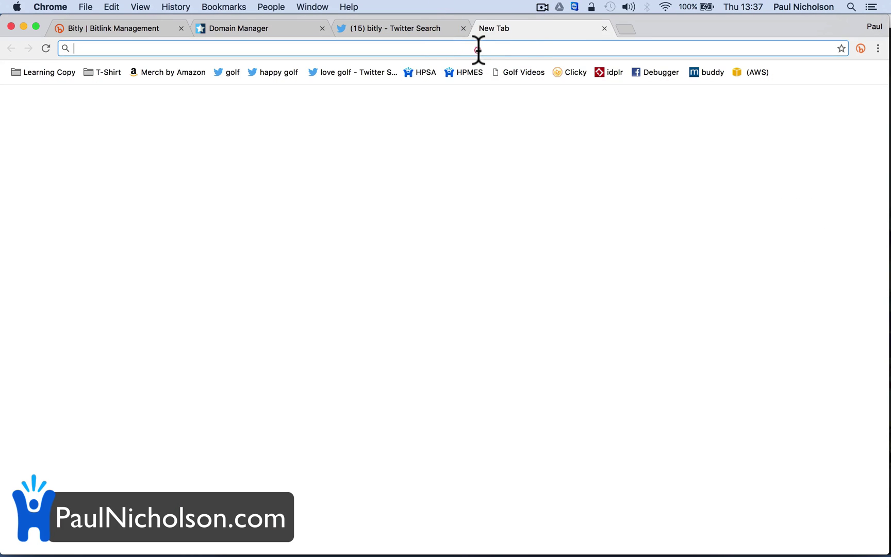
text(google.com)
key(Return)
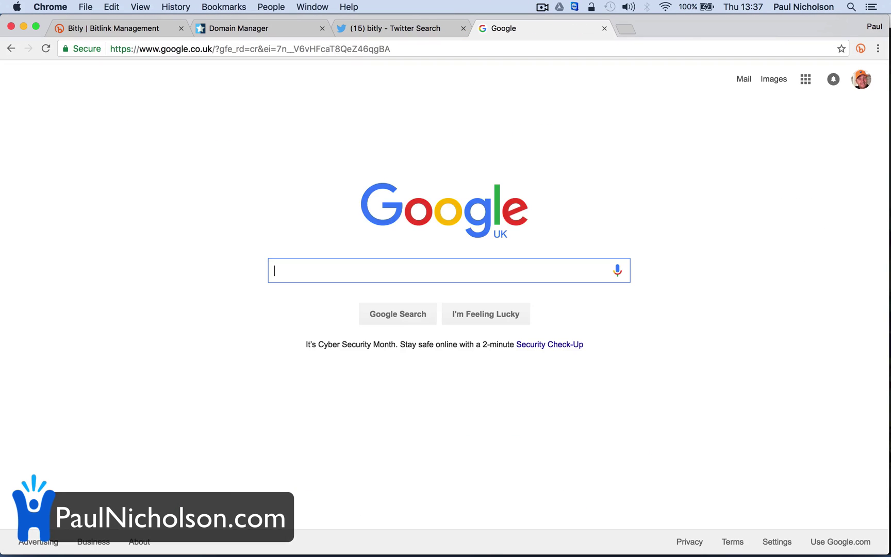
click(746, 78)
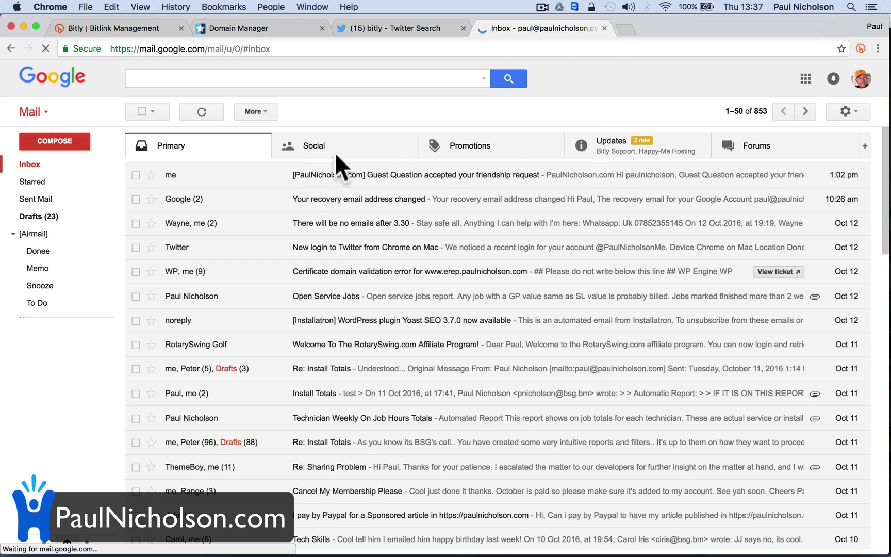
click(616, 150)
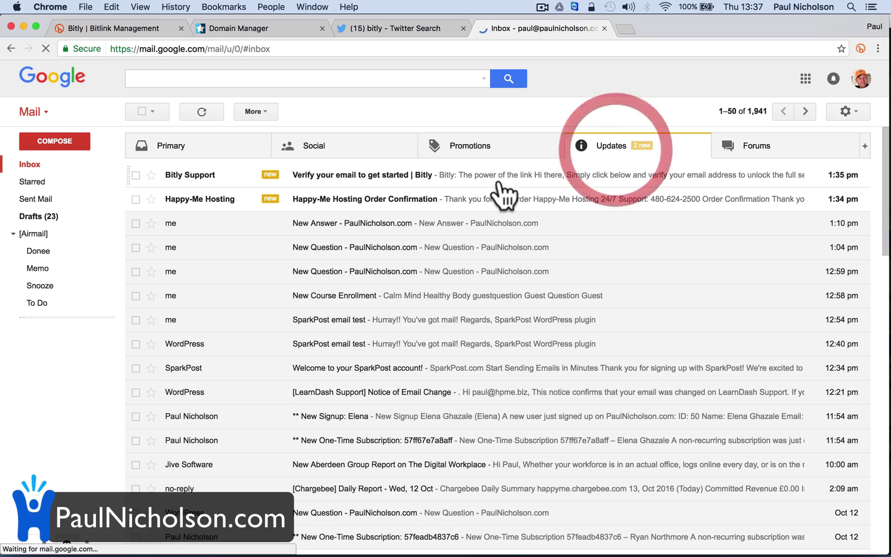
click(367, 178)
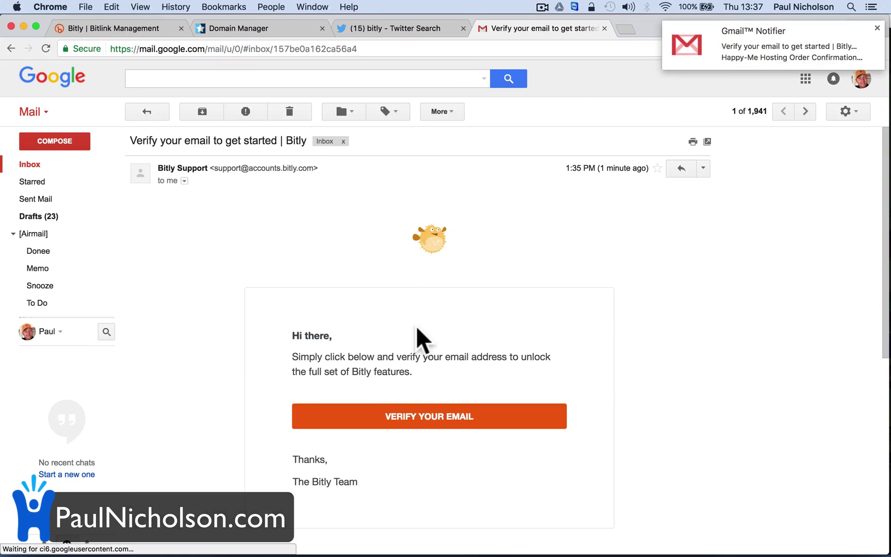
click(412, 415)
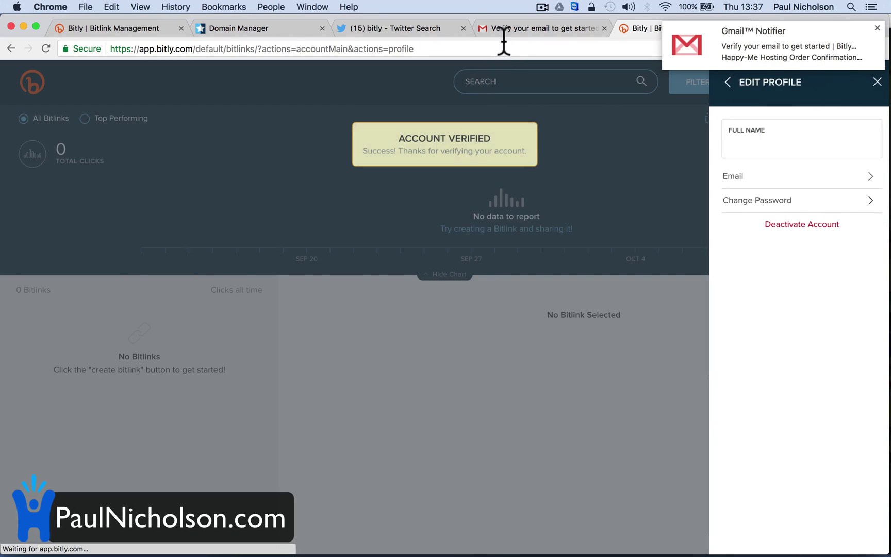
click(507, 30)
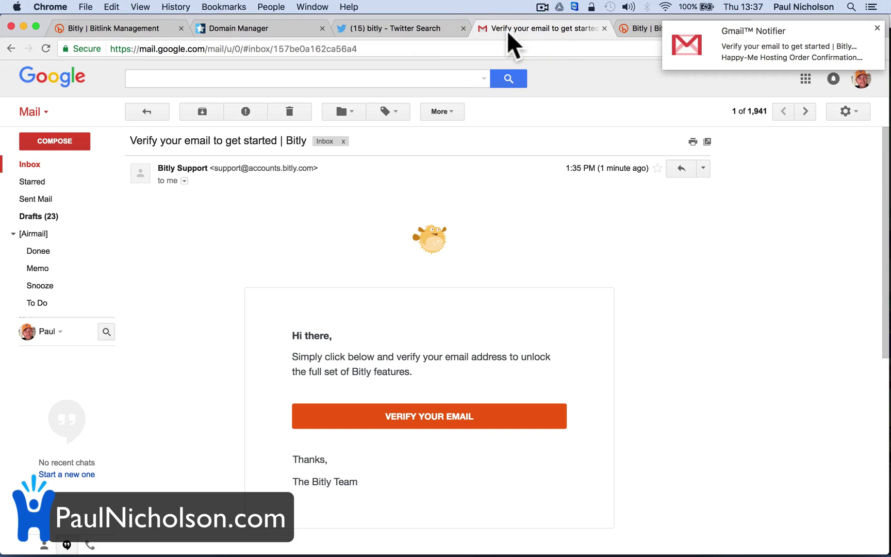
click(410, 29)
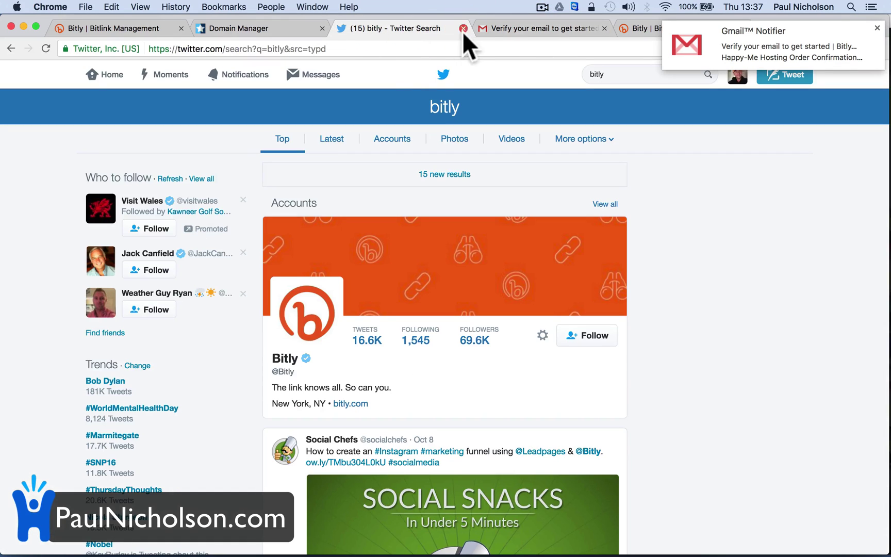
click(523, 27)
click(629, 24)
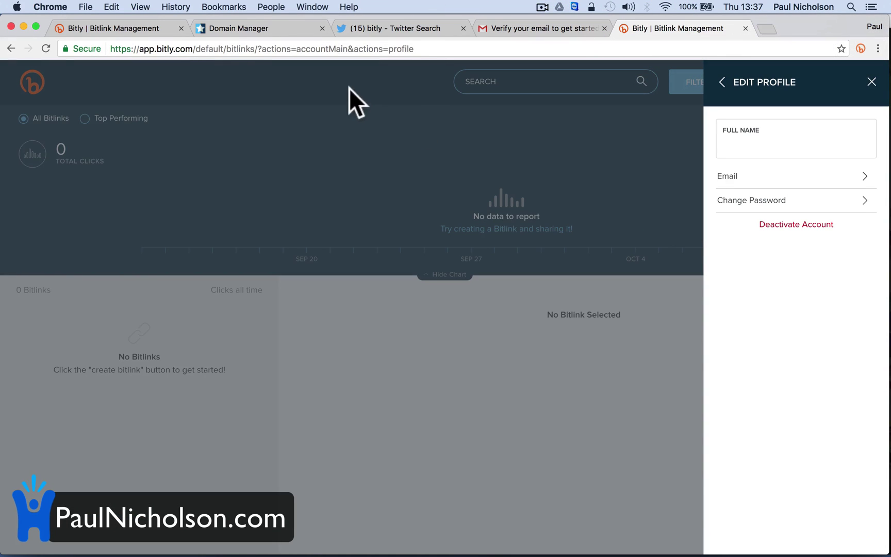
- Resubmit pnuk.co for verification and look over the default domain choices
click(74, 30)
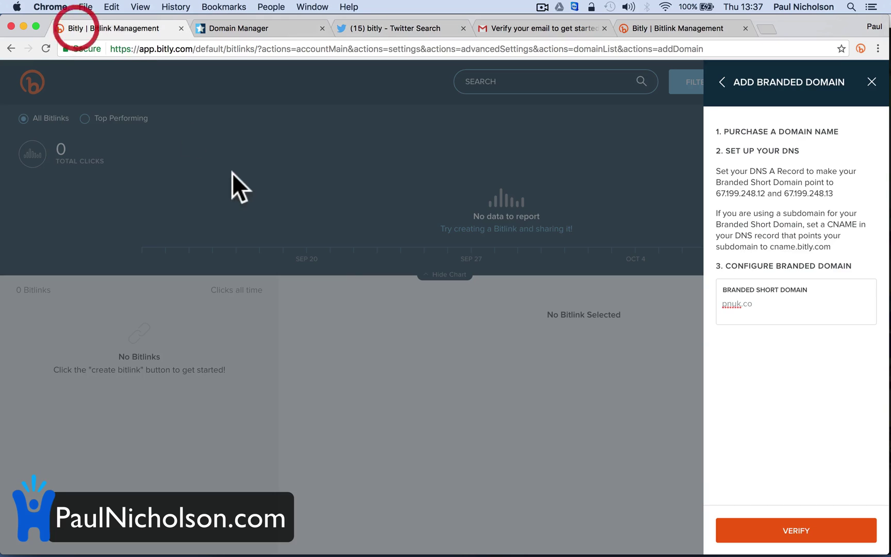
click(774, 539)
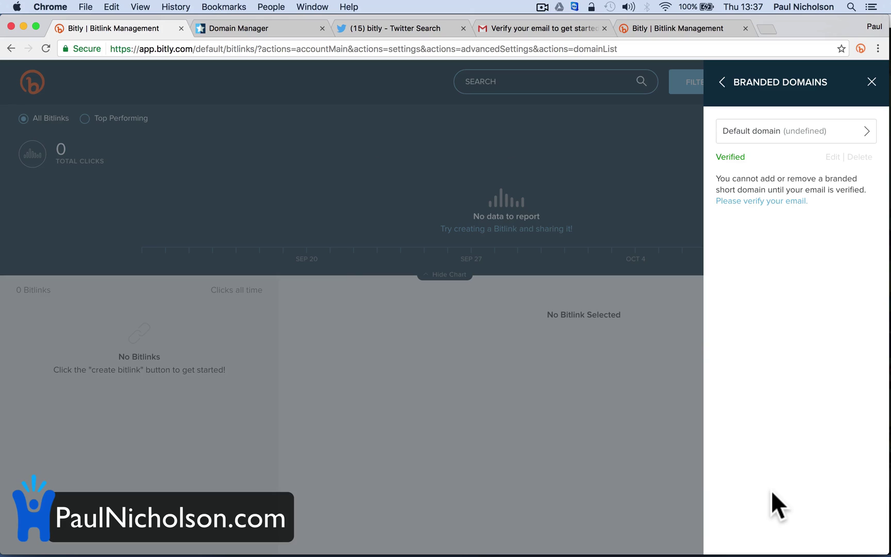
click(836, 132)
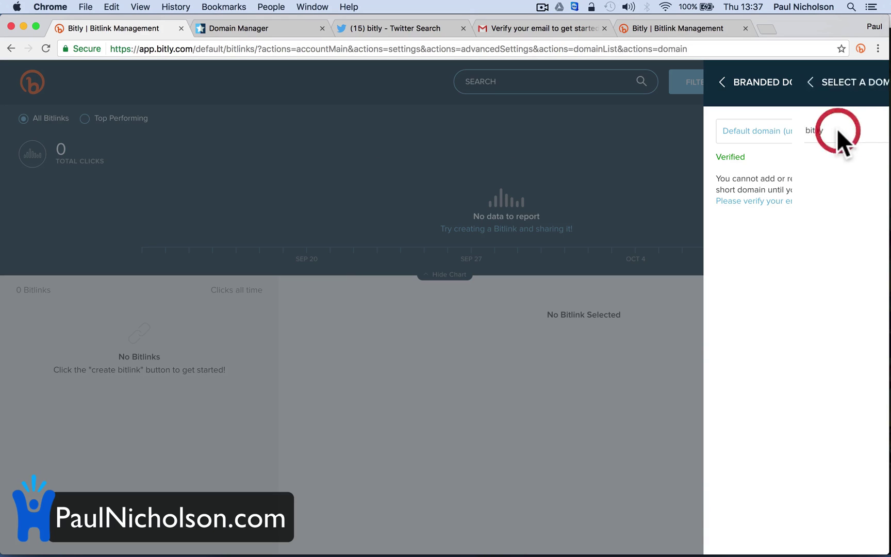
click(724, 85)
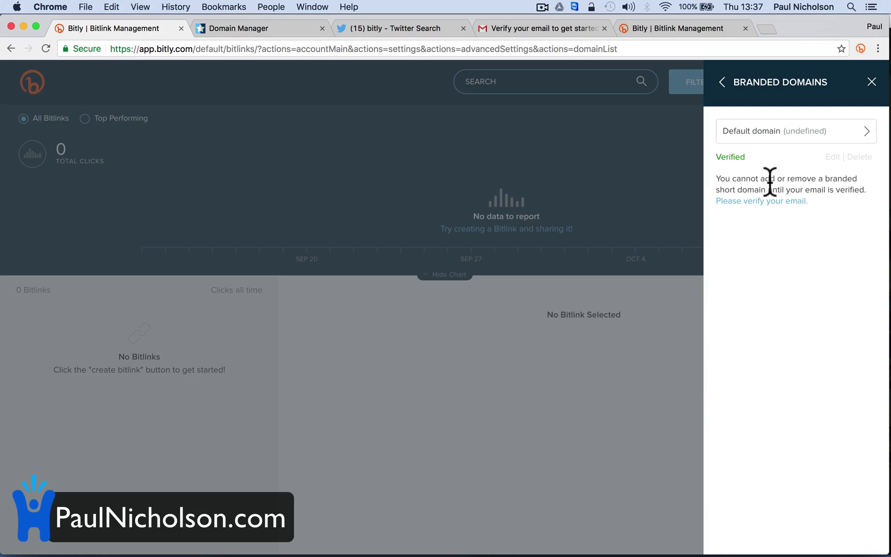
- Enter a root redirect URL for the pnuk.co branded domain and apply it
click(832, 157)
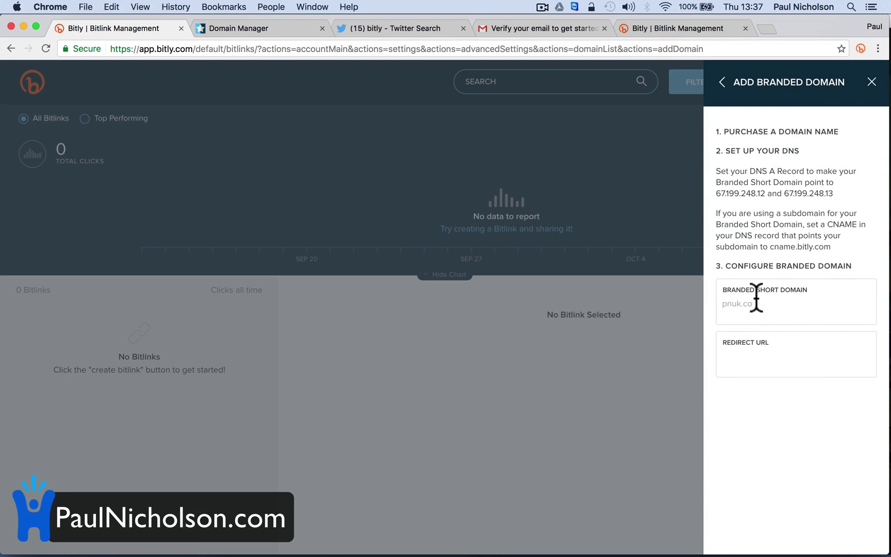
click(743, 355)
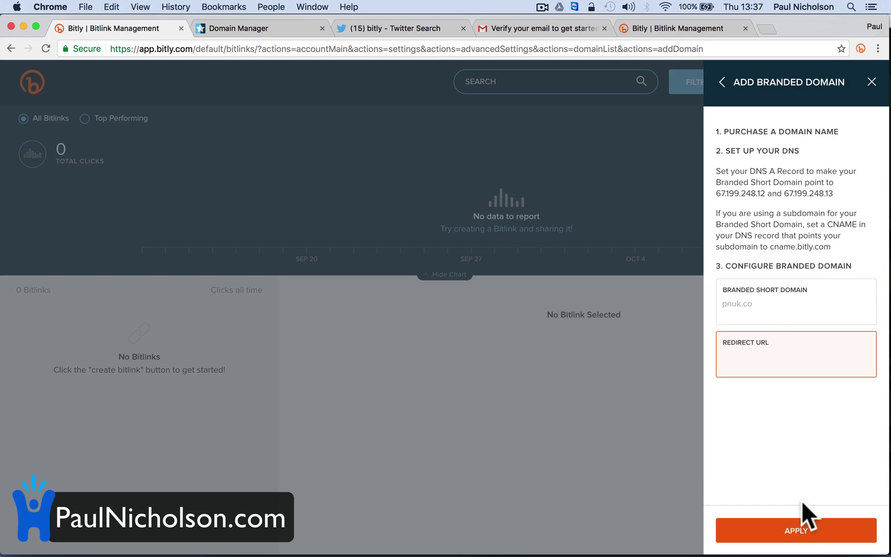
click(795, 531)
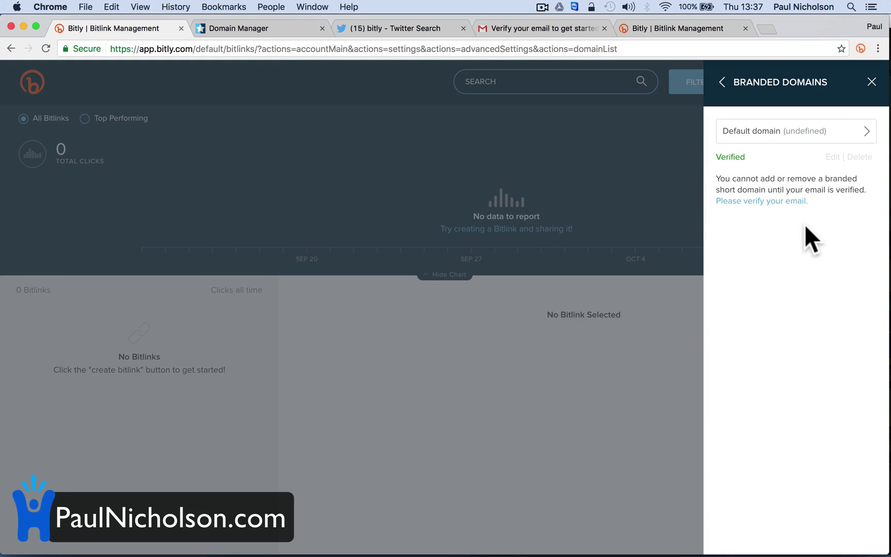
- Confirm under Settings > Advanced Settings > Branded Short Domains that pnuk.co is the Verified default
click(872, 81)
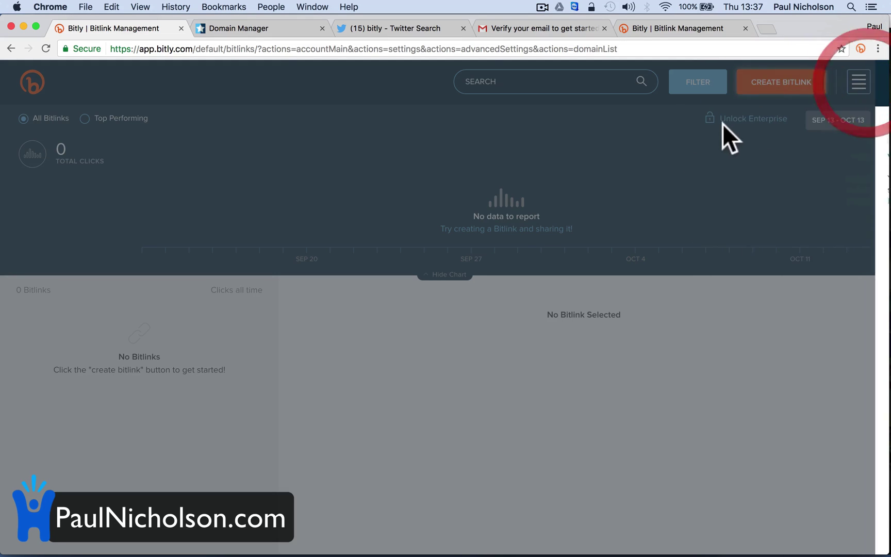
click(44, 49)
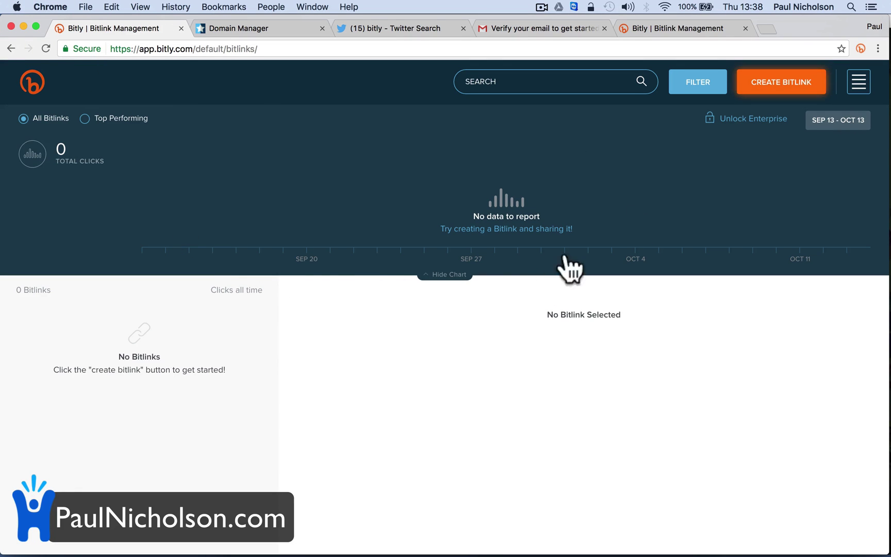
click(858, 81)
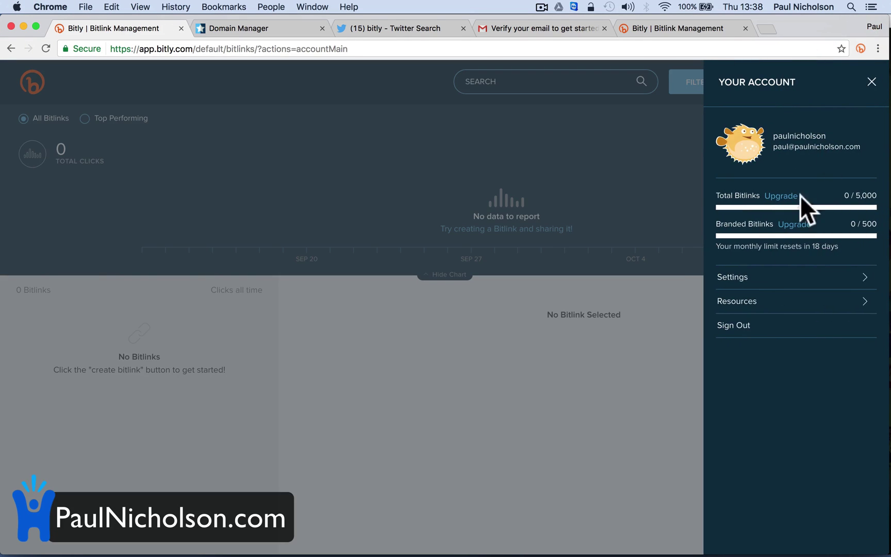
click(778, 279)
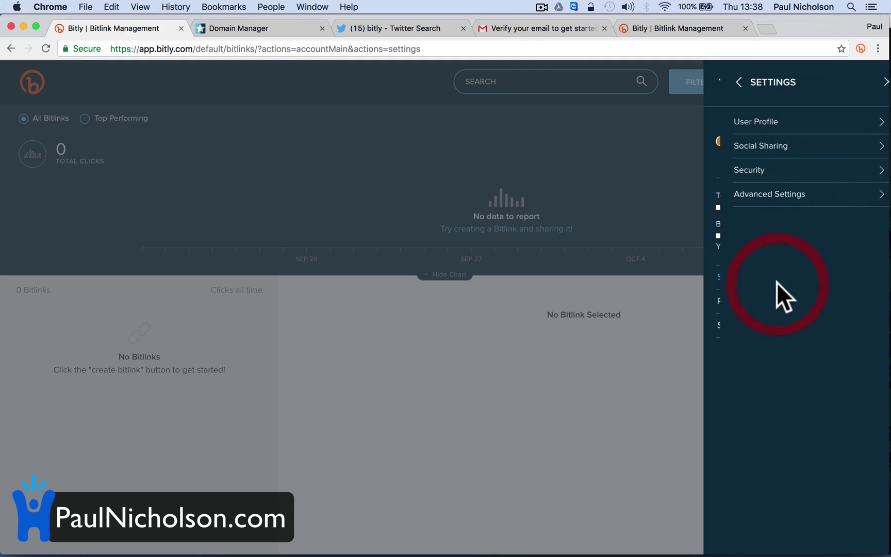
click(778, 199)
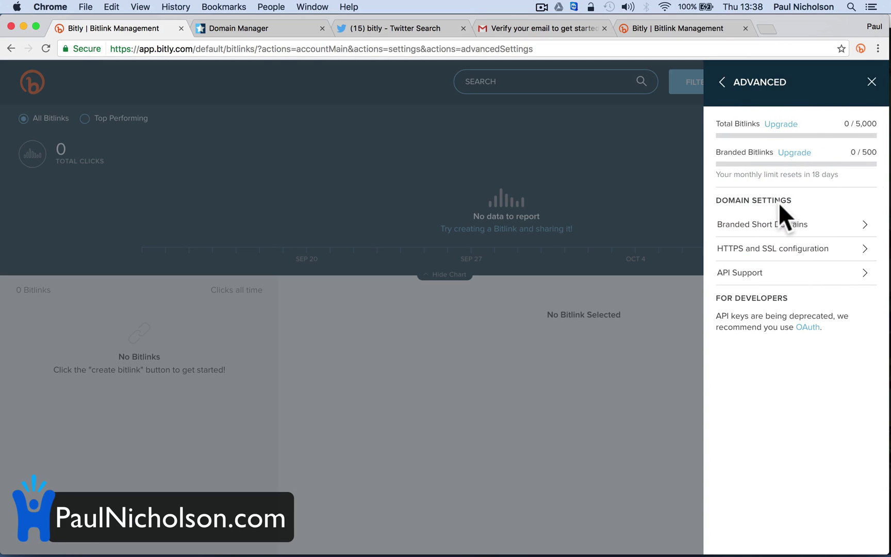
click(790, 226)
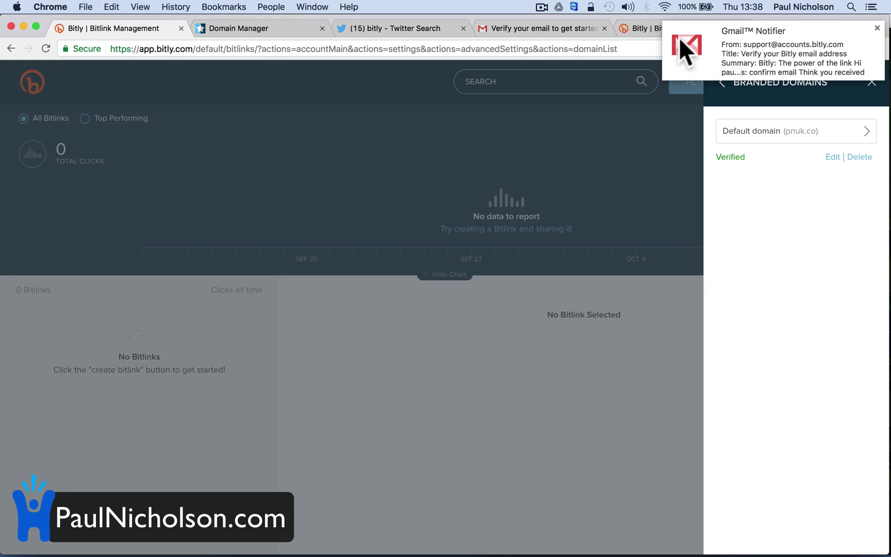
click(877, 27)
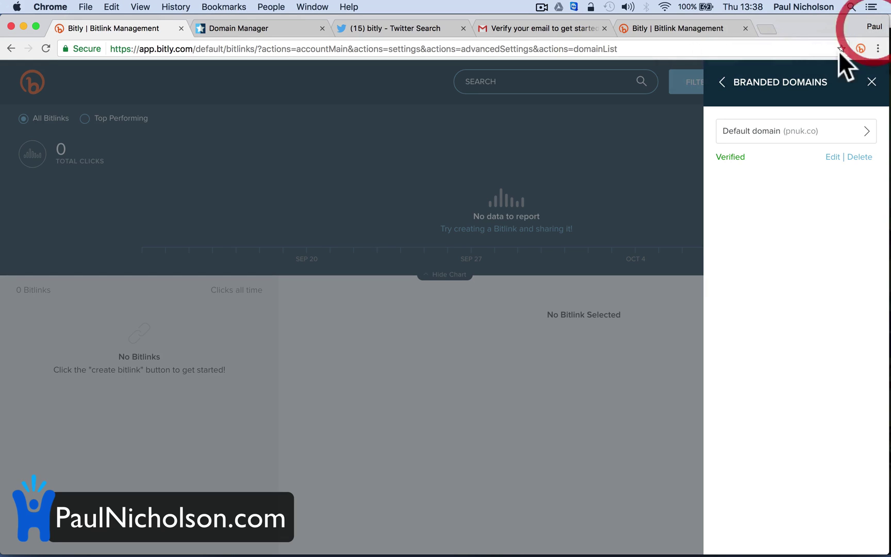
click(699, 28)
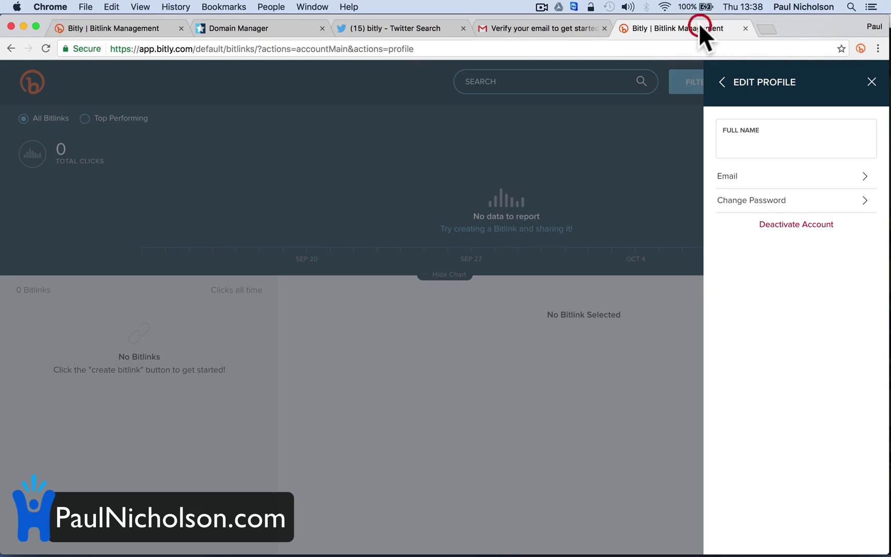
- Sign the Bitly Chrome extension into the account and allow access, yielding pnuk.co/2dyxrWd
click(862, 48)
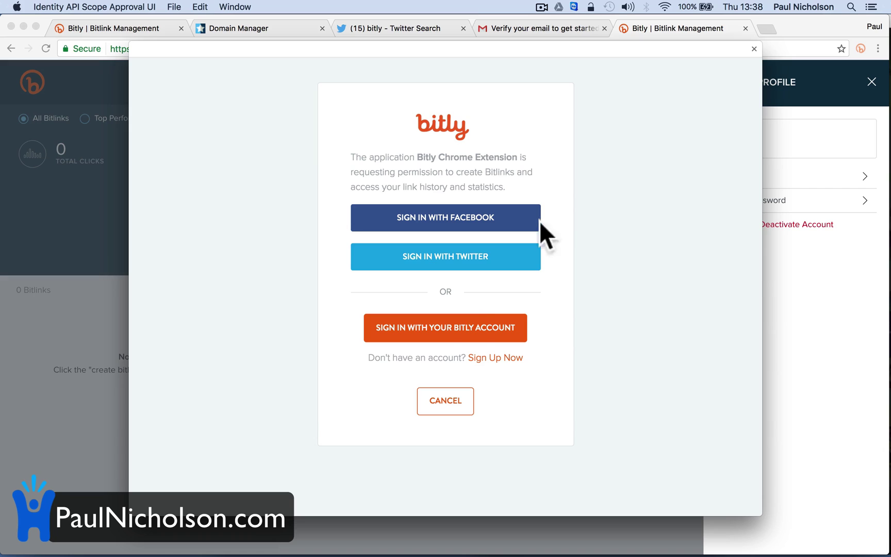
click(455, 325)
click(449, 296)
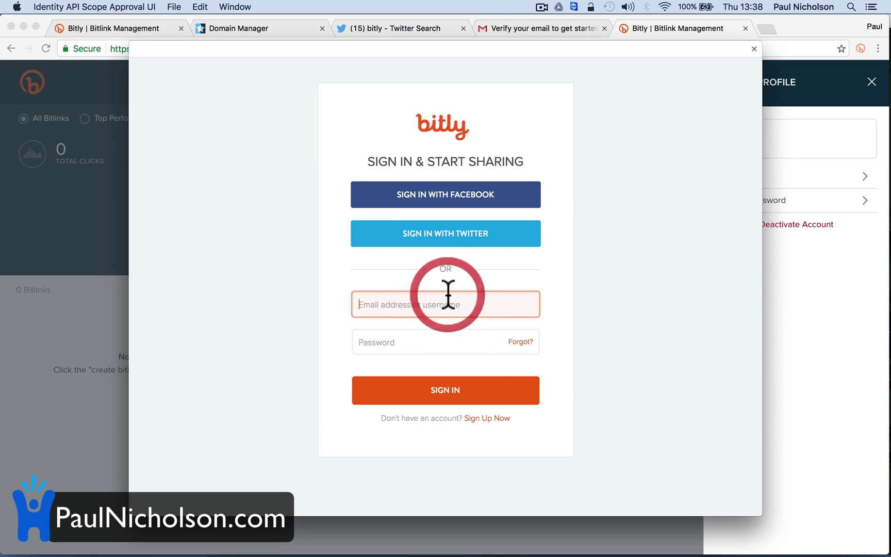
text(paulnic)
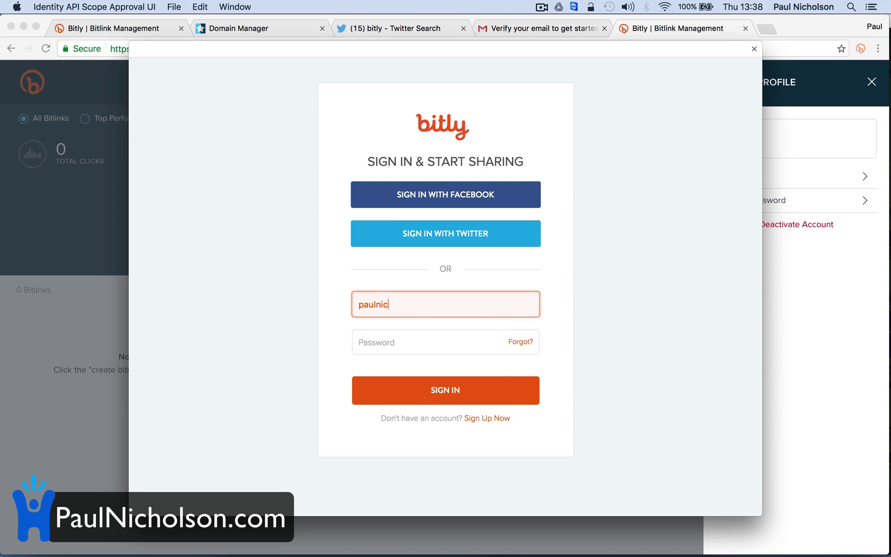
text(son)
key(Tab)
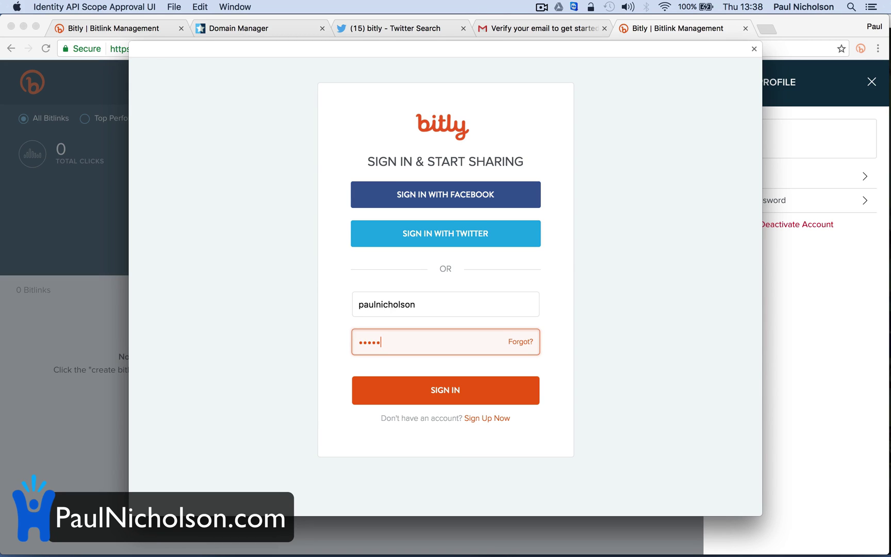
click(453, 390)
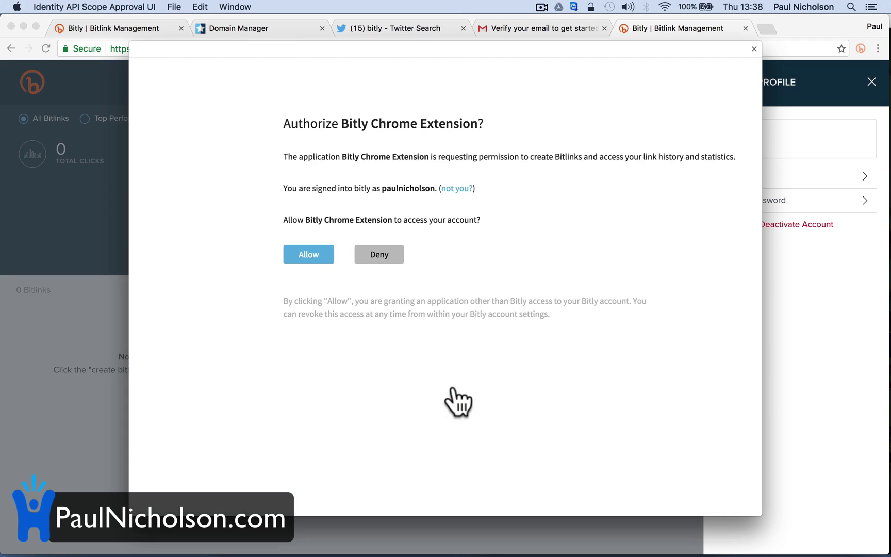
click(310, 255)
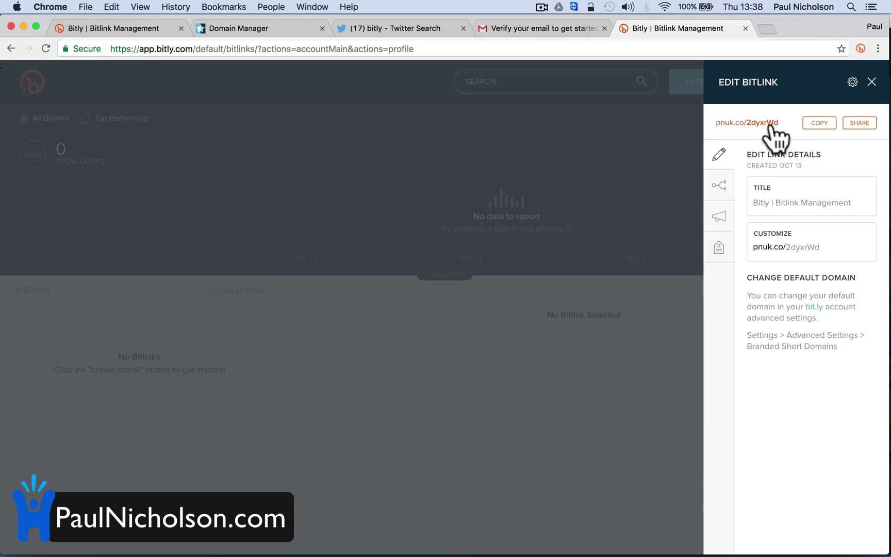
click(384, 28)
click(315, 49)
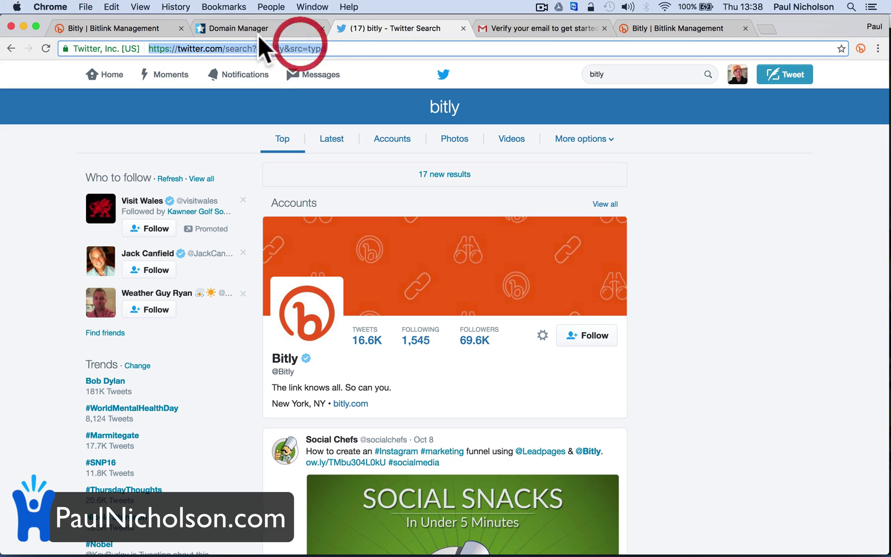
- Load paulnicholson.com, correcting the misspelled address, and open Time Management And Motivation from the Library
click(531, 35)
click(534, 42)
text(paulnichosl)
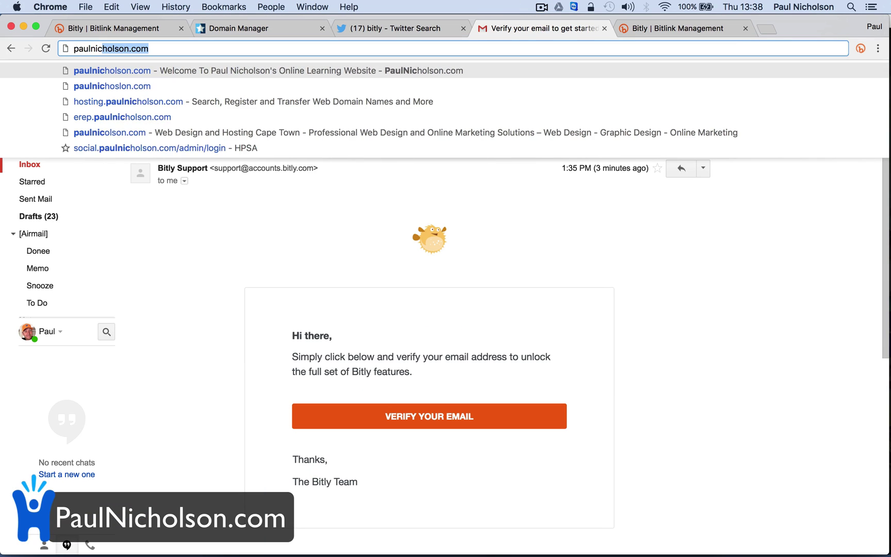
text(on.com)
key(Return)
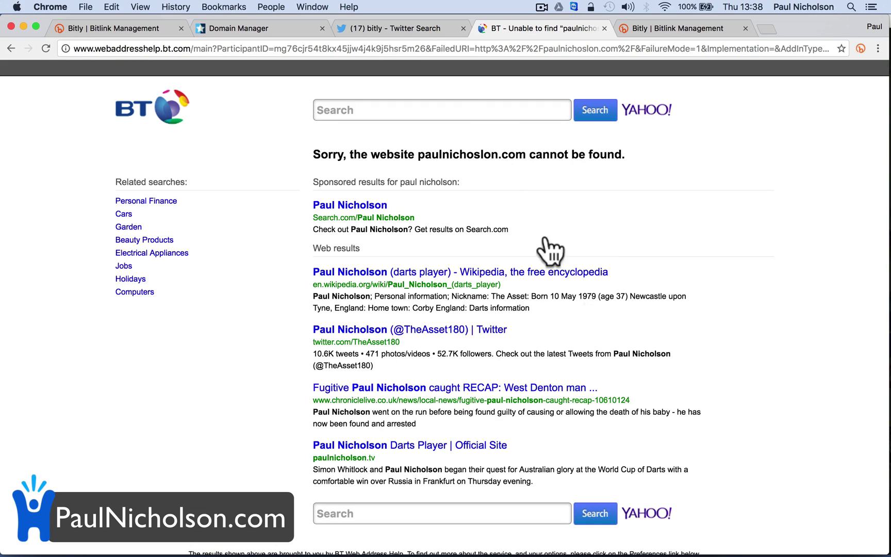
click(434, 47)
text(paulnicho)
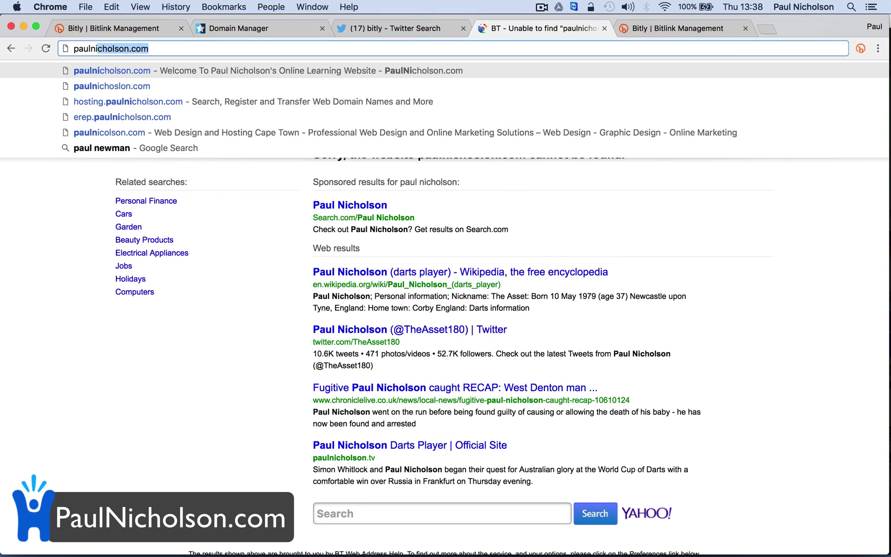
text(lson.com)
key(Return)
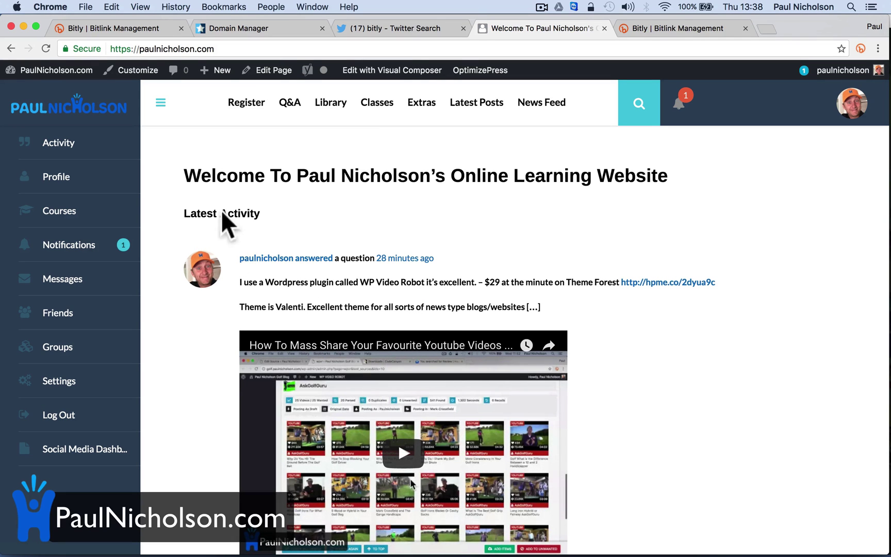
click(328, 103)
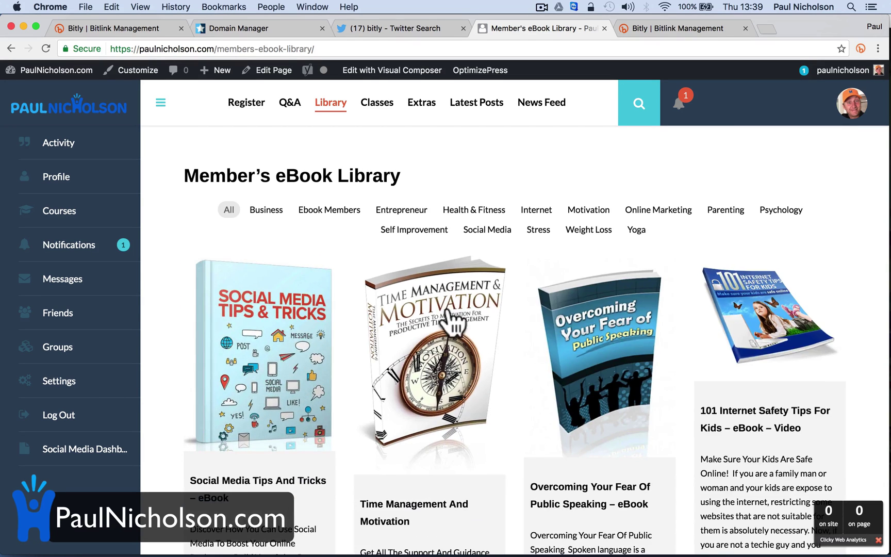
click(441, 343)
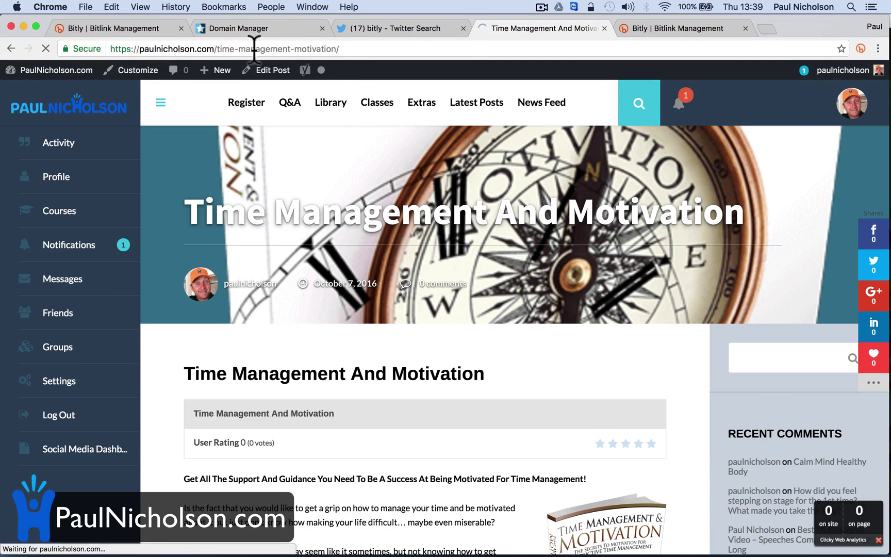
- Create short link pnuk.co/2dyzjOk for the ebook page, browse its options, and choose Twitter sharing
click(860, 47)
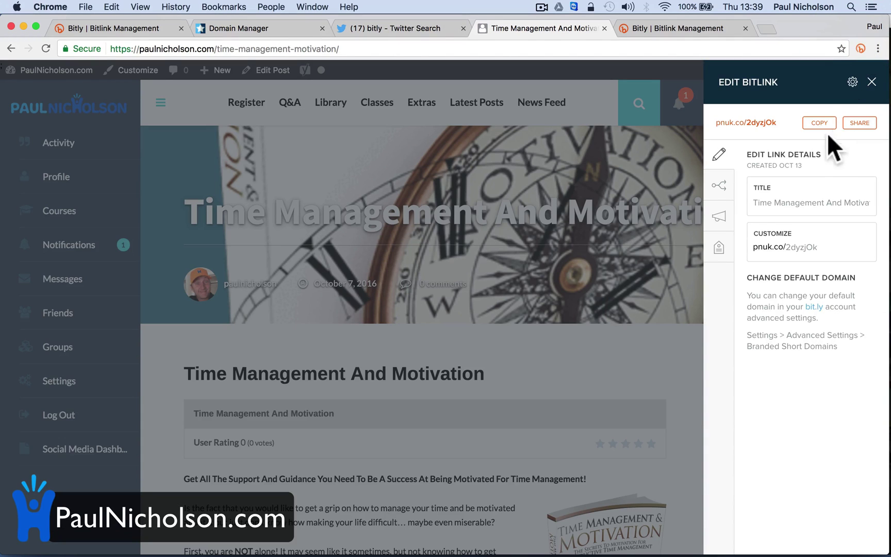
click(719, 185)
click(721, 218)
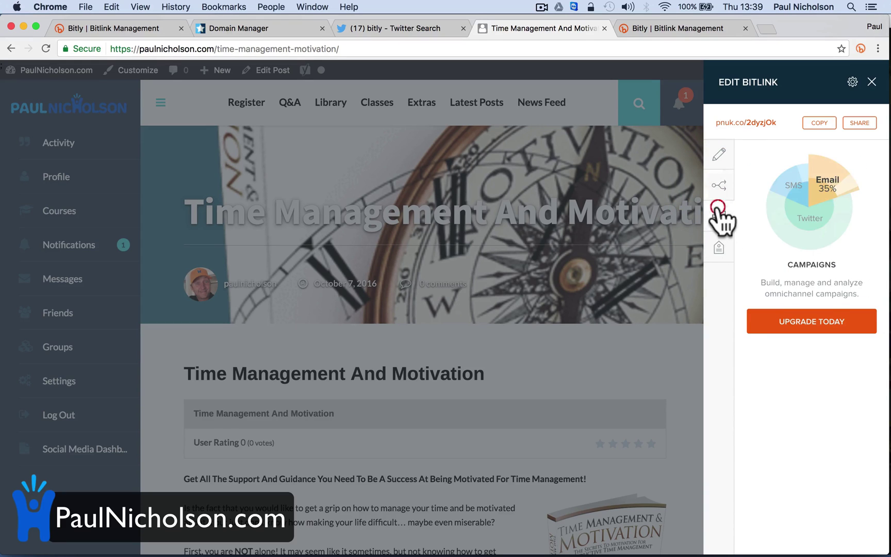
click(720, 245)
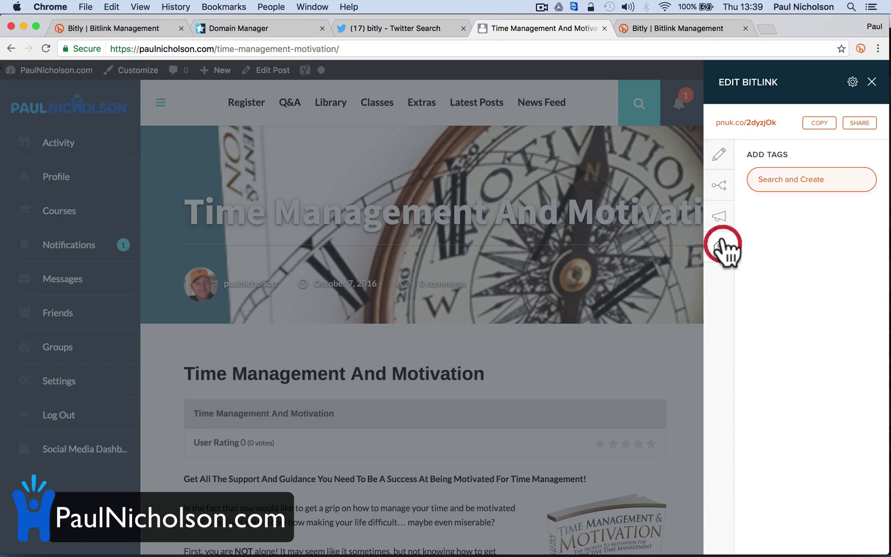
click(719, 155)
click(851, 124)
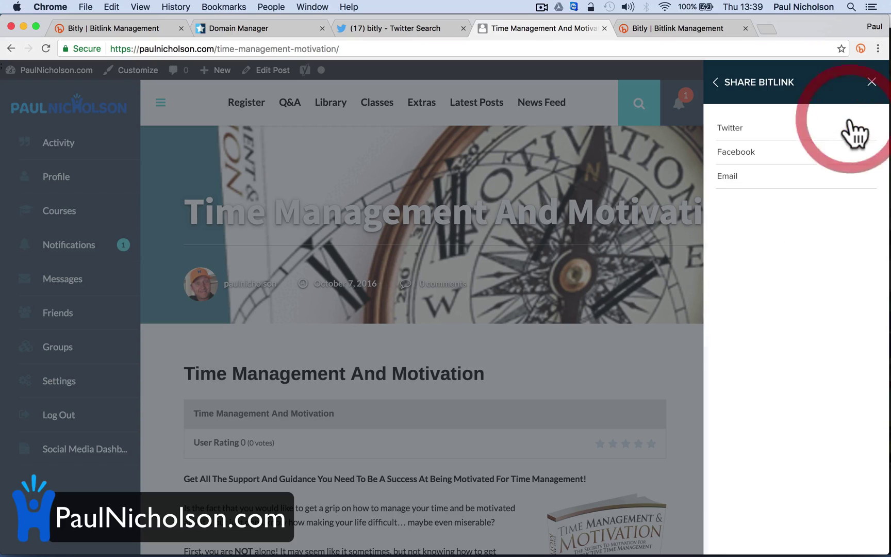
click(761, 131)
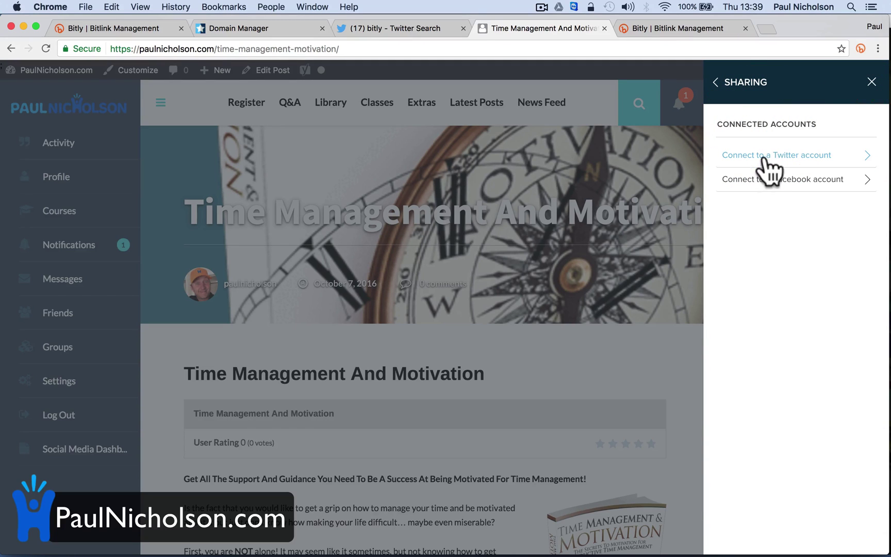
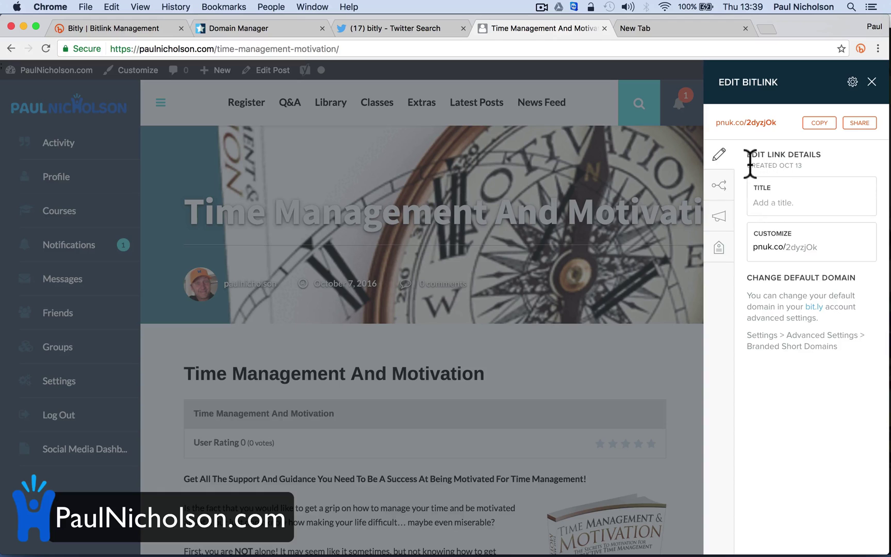
- Tweet the pnuk.co/2dyzjOk link to Twitter with the text 'Time Management Ebook!'
click(860, 123)
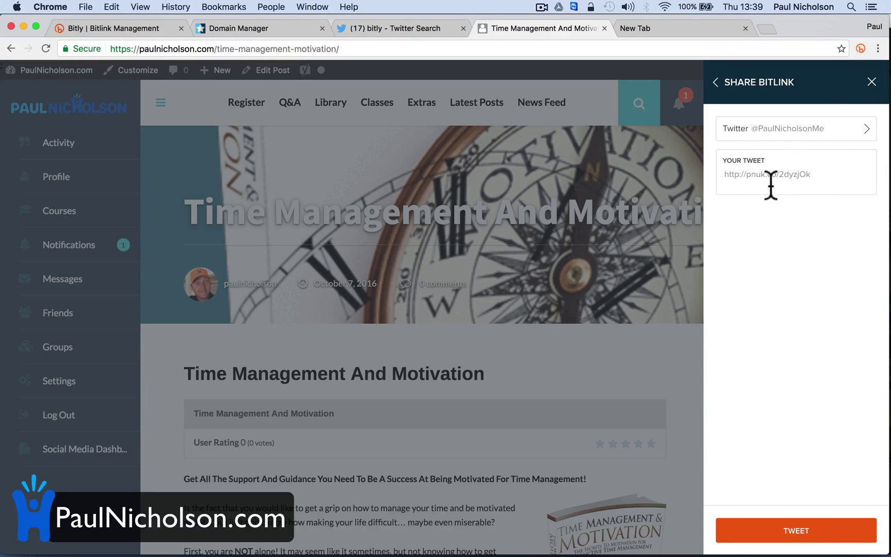
click(759, 134)
click(783, 129)
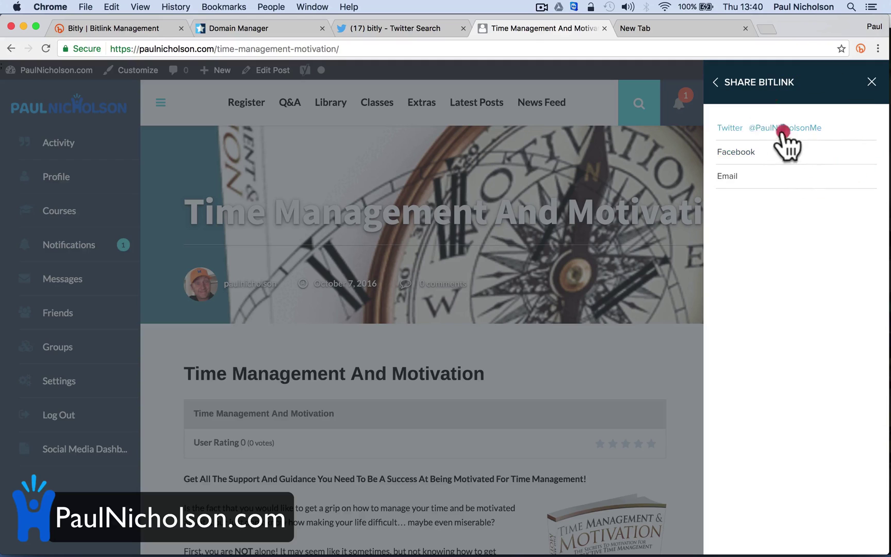
click(752, 177)
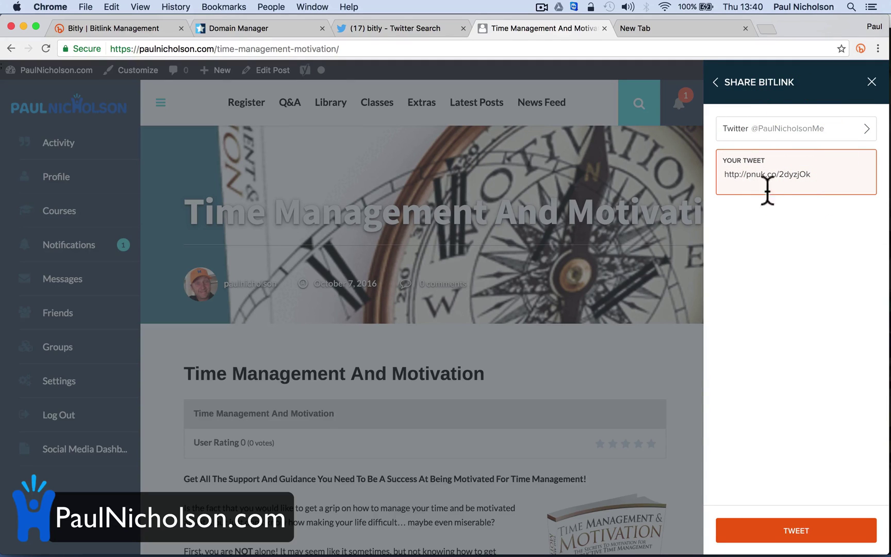
text(T)
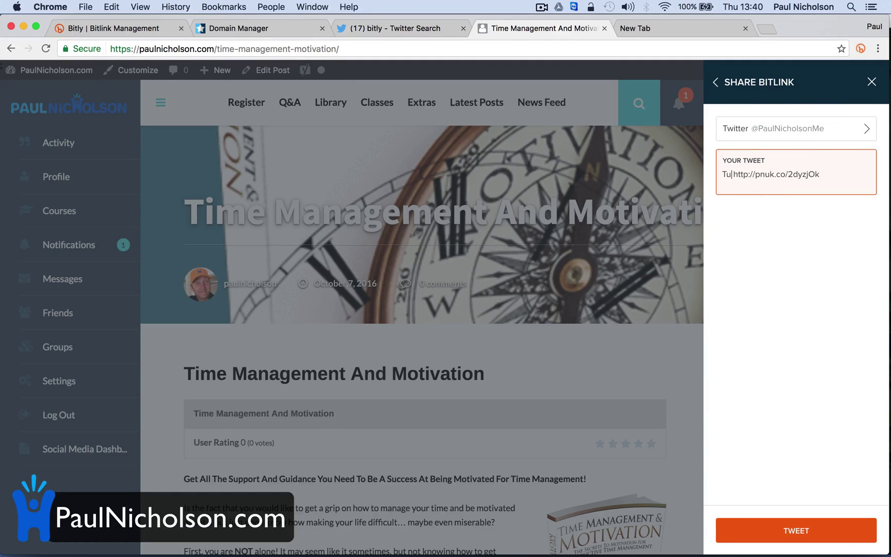
text(ime)
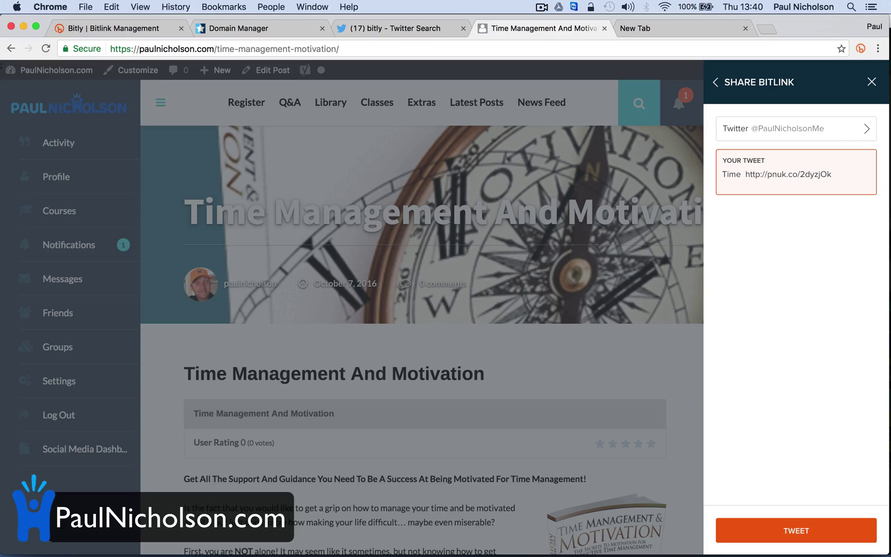
text( Management Ebook!)
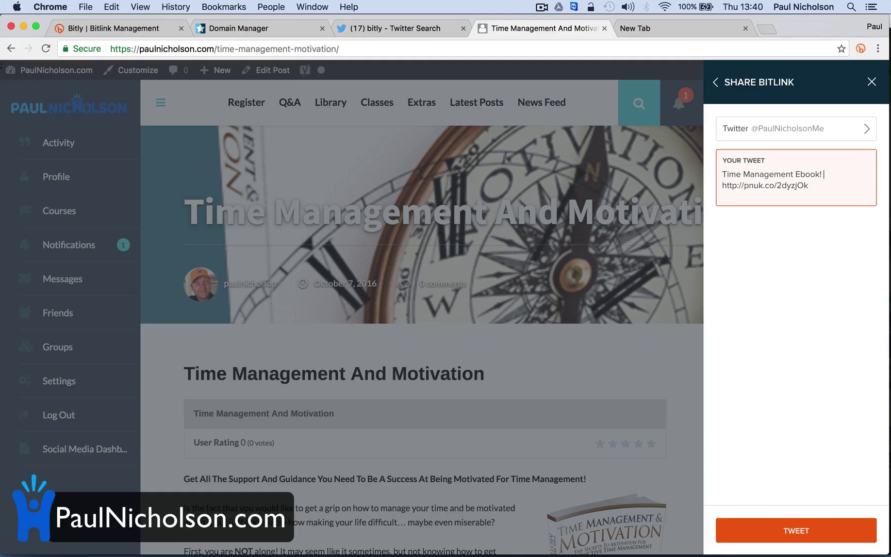
click(800, 530)
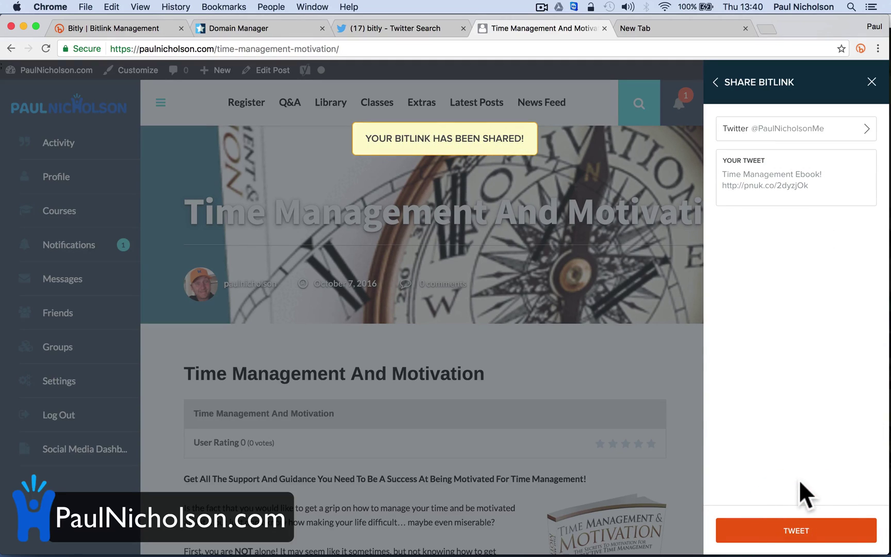
click(388, 34)
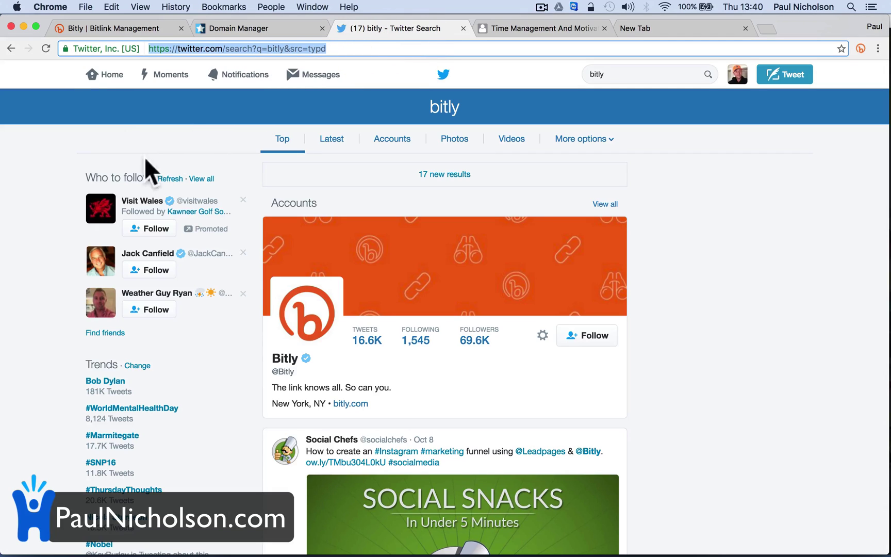
- Find the Time Management Ebook! tweet on the Twitter profile, then reopen the Bitly tweet text
click(99, 74)
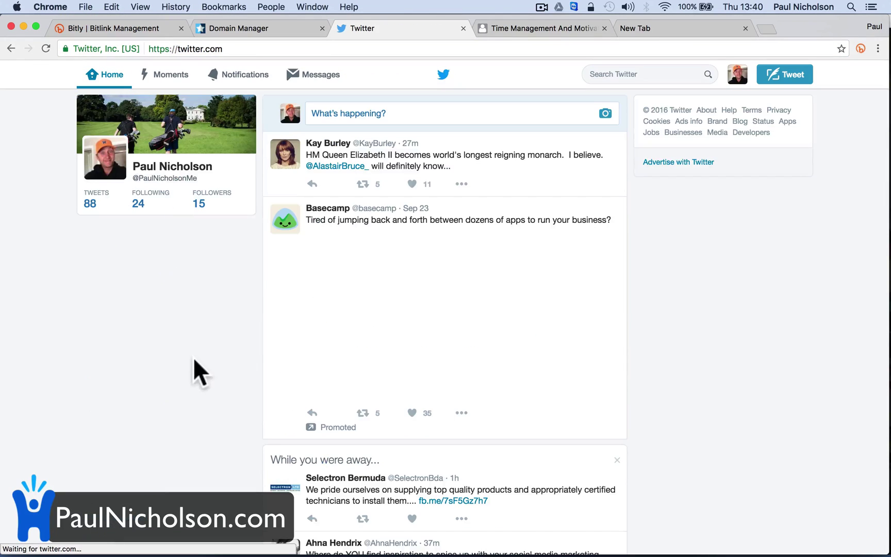
click(173, 169)
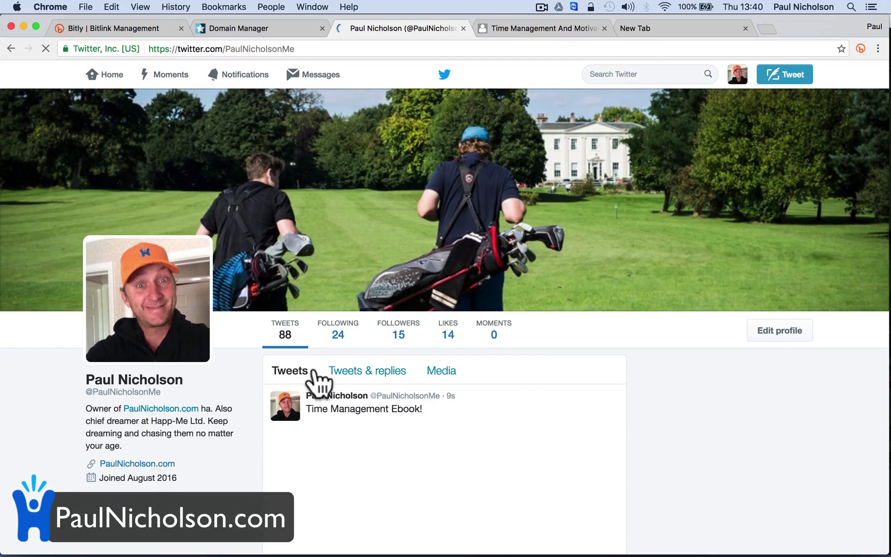
scroll(299, 468, down, 8)
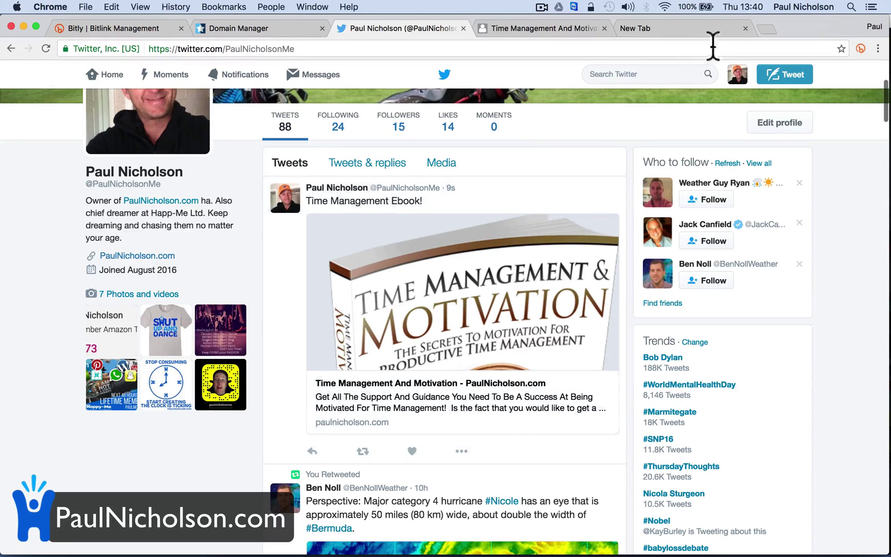
click(560, 28)
click(816, 185)
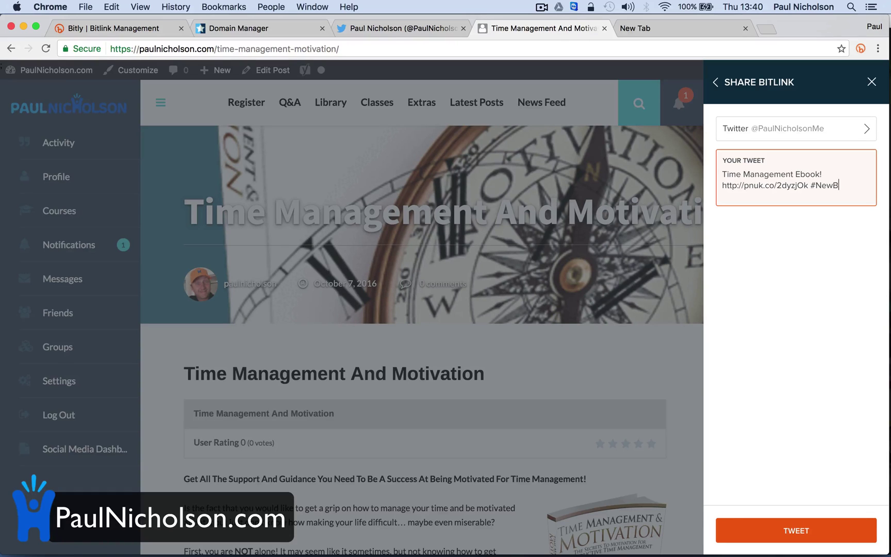
- Post the tweet again with #NewBook and reload the Twitter profile to show it
click(743, 534)
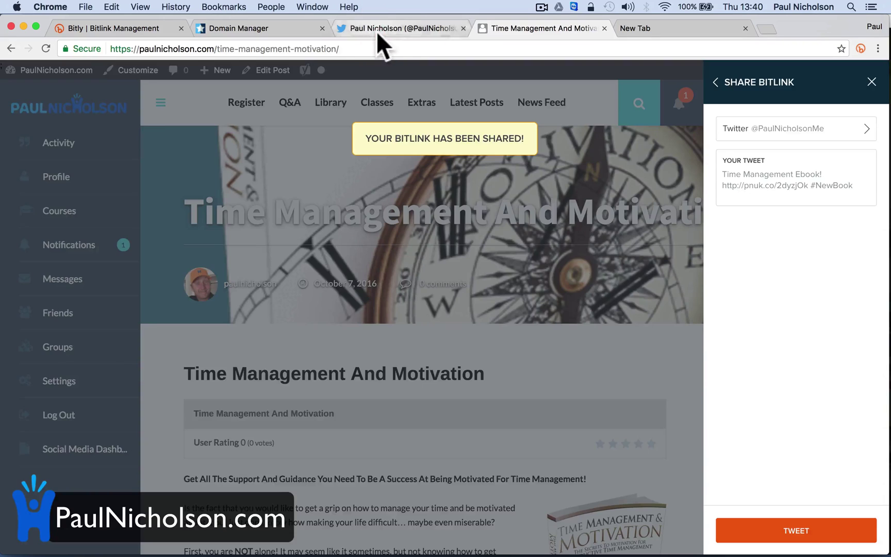
click(378, 29)
click(45, 48)
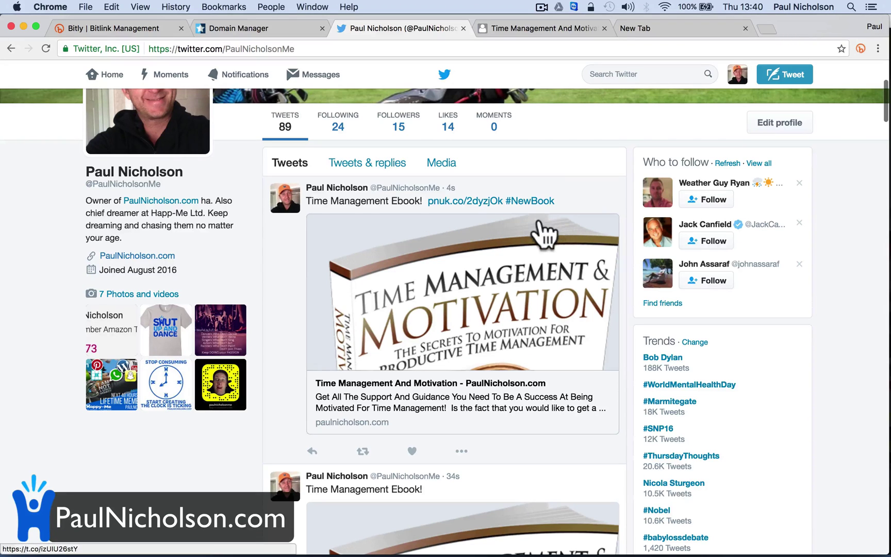
- Copy the Twitter profile URL and load it in Safari to view it logged out
scroll(488, 413, down, 5)
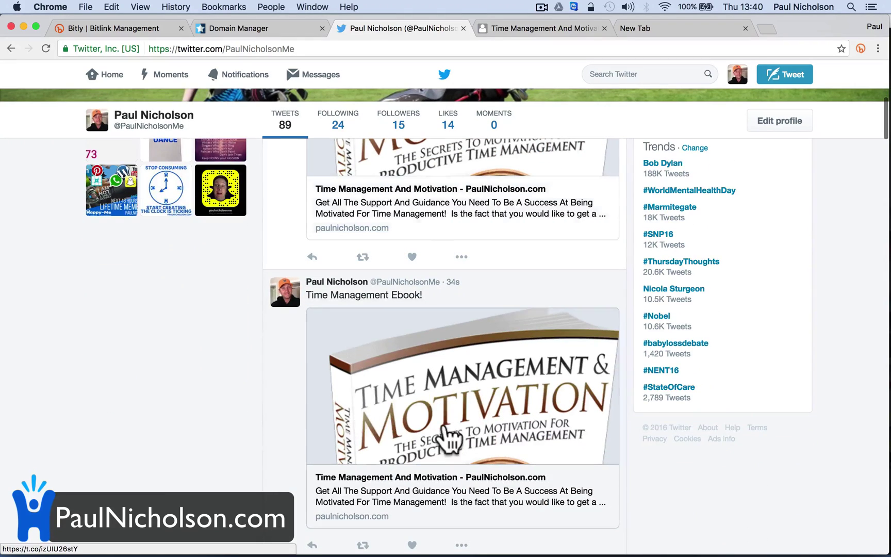
scroll(443, 413, down, 2)
scroll(450, 439, up, 5)
scroll(441, 271, up, 3)
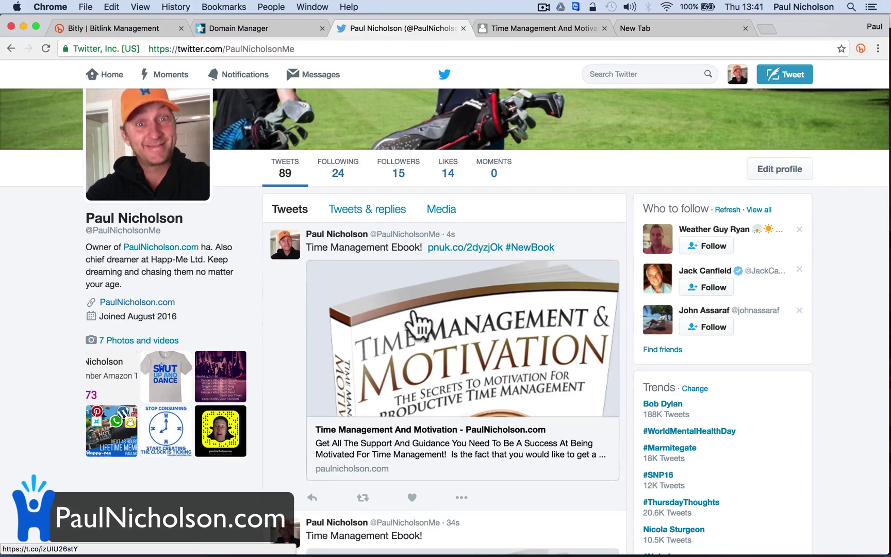
click(325, 48)
key(super+c)
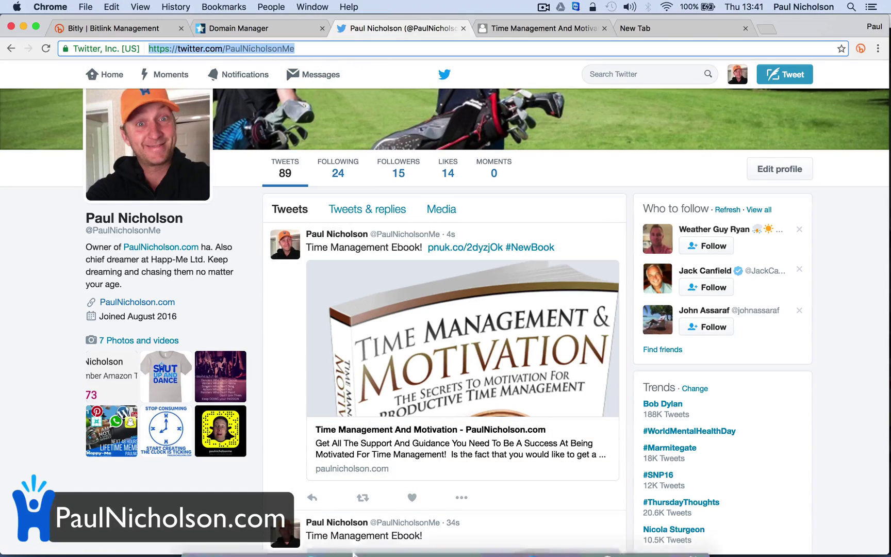
mouse_move(336, 545)
click(368, 539)
click(387, 31)
key(super+v)
key(Return)
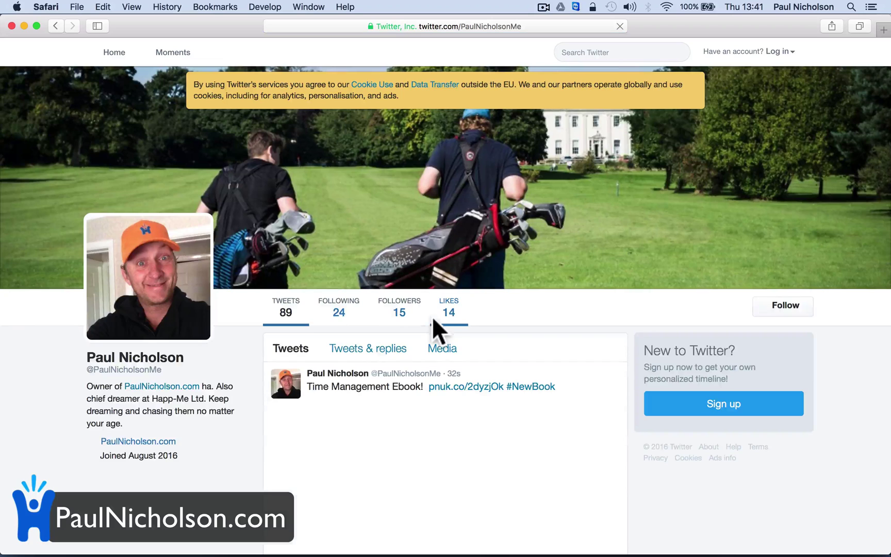
- Follow the tweeted pnuk.co/2dyzjOk link to the blog post, then return to Chrome
scroll(434, 408, down, 5)
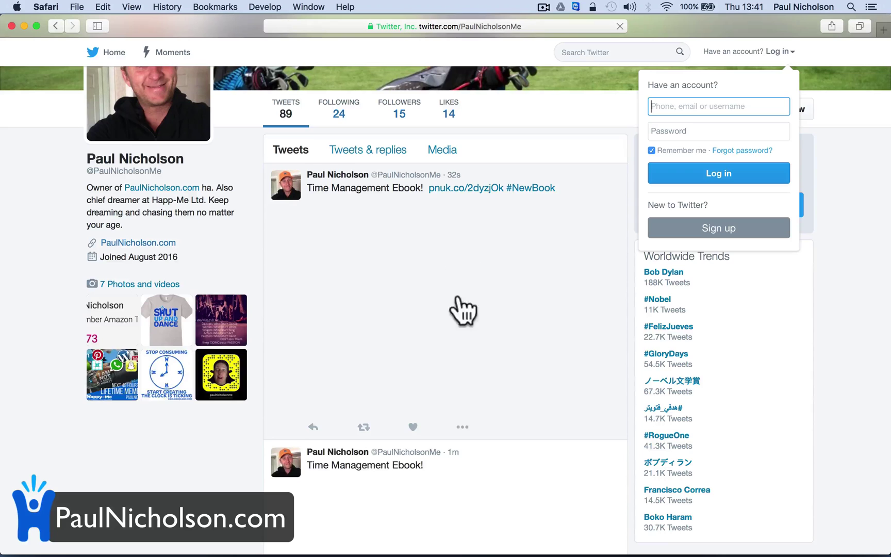
click(473, 289)
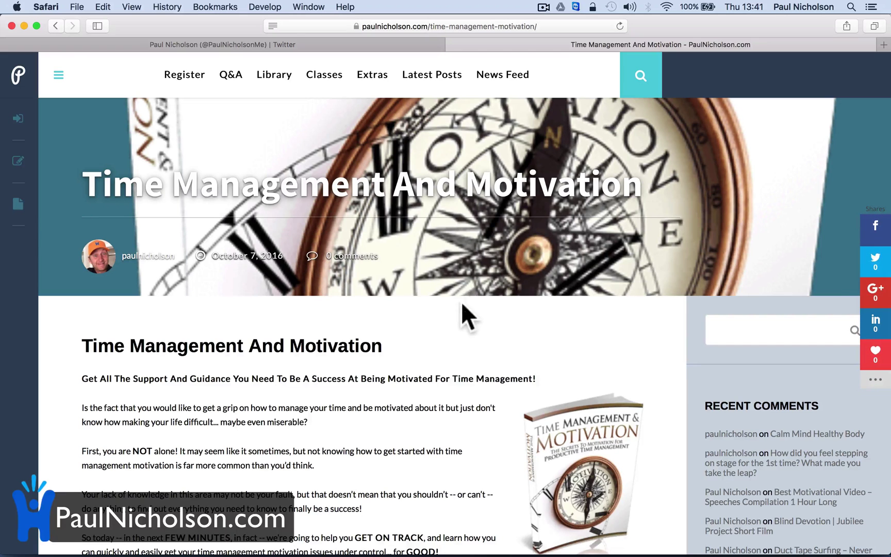
mouse_move(454, 550)
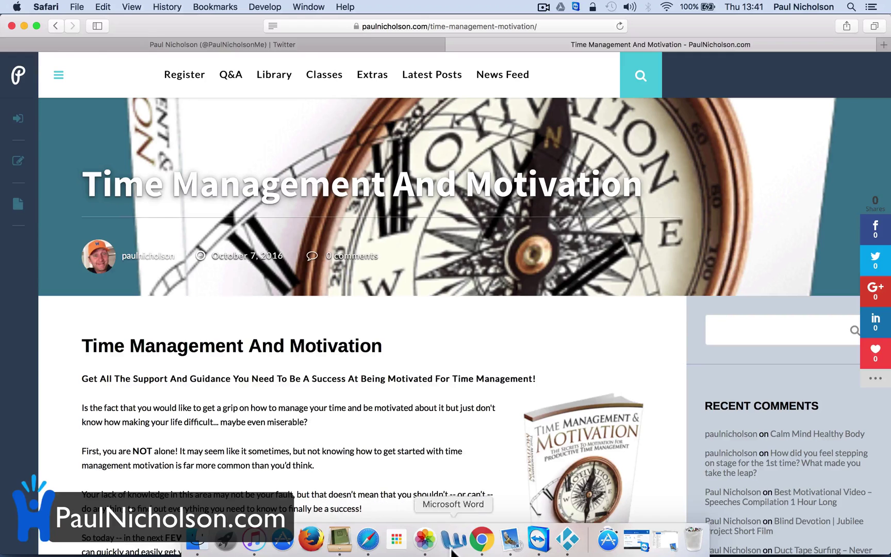
click(482, 539)
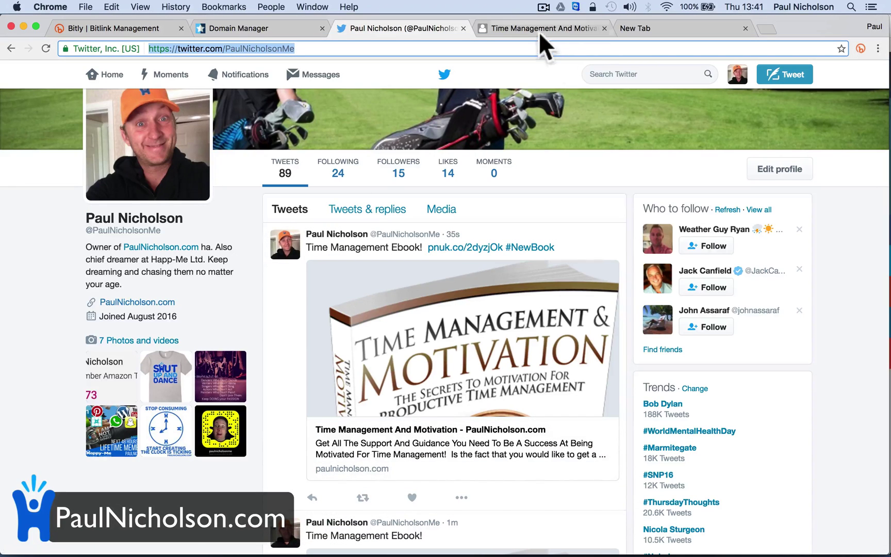
- Reload the Bitly dashboard so pnuk.co/2dyzjOk shows 1 click from Twitter, United Kingdom
click(103, 28)
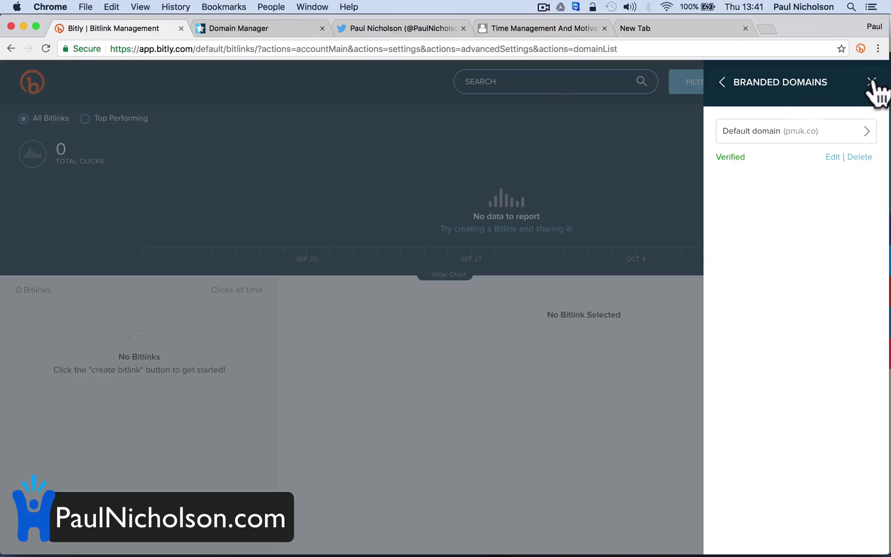
click(872, 82)
click(45, 48)
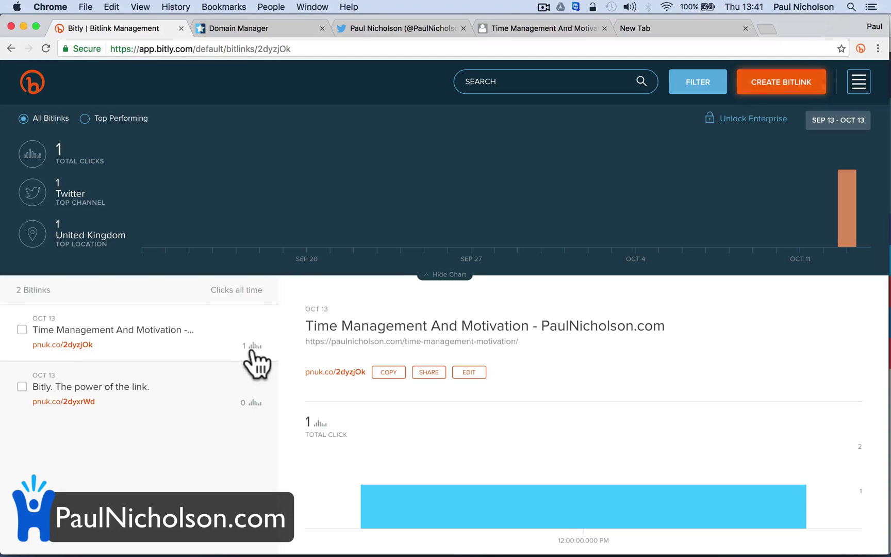
scroll(332, 474, down, 10)
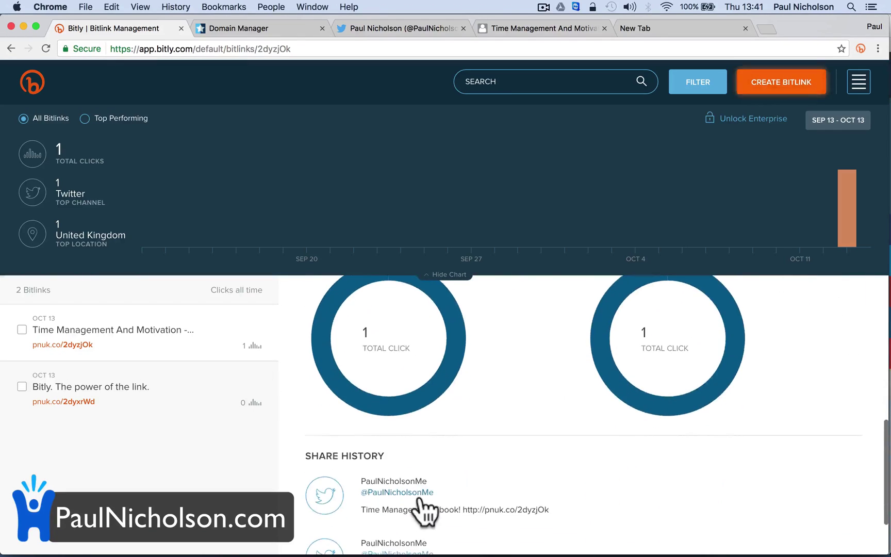
scroll(419, 499, down, 3)
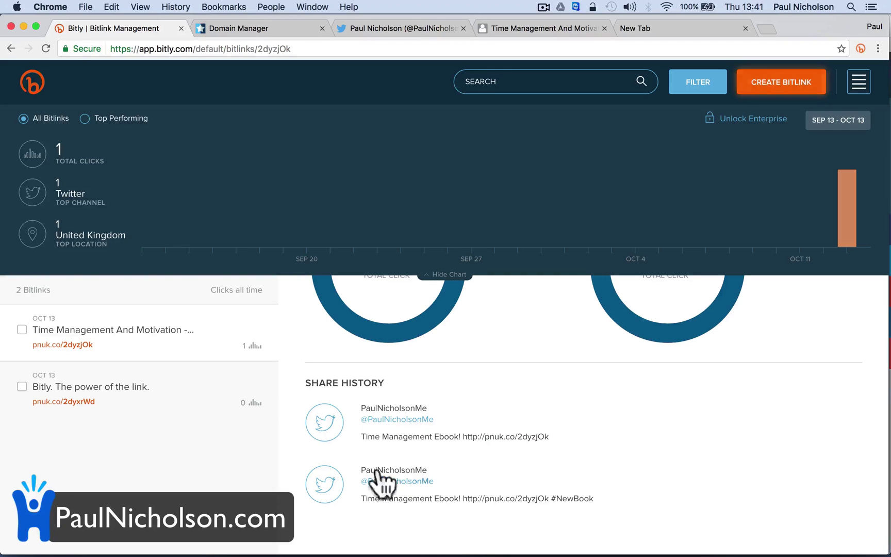
scroll(468, 447, up, 8)
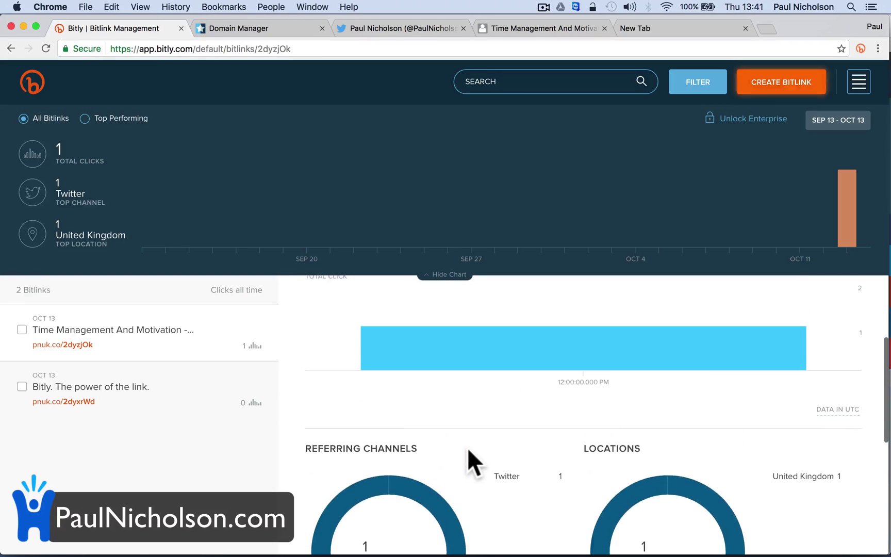
scroll(468, 448, up, 3)
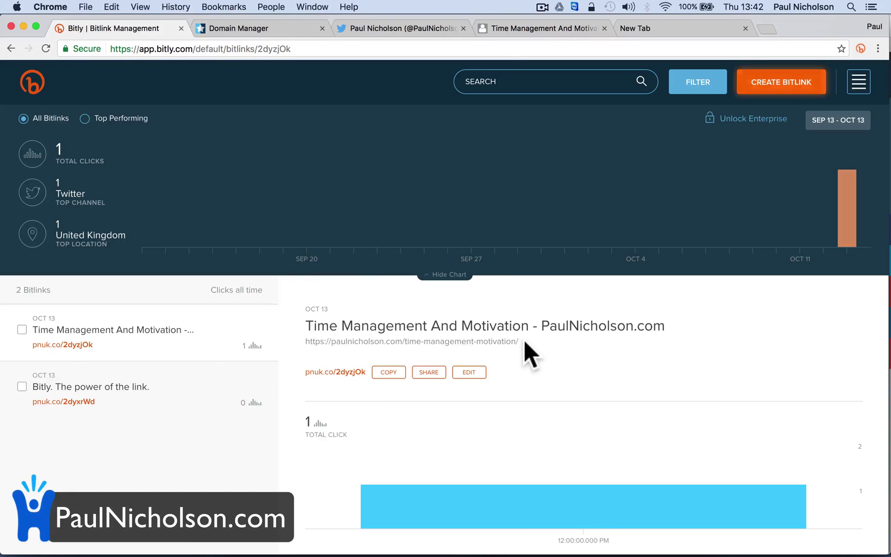
- Copy the pnuk.co/2dyzjOk short link from the blog post's Bitly panel, then return to the dashboard
click(520, 30)
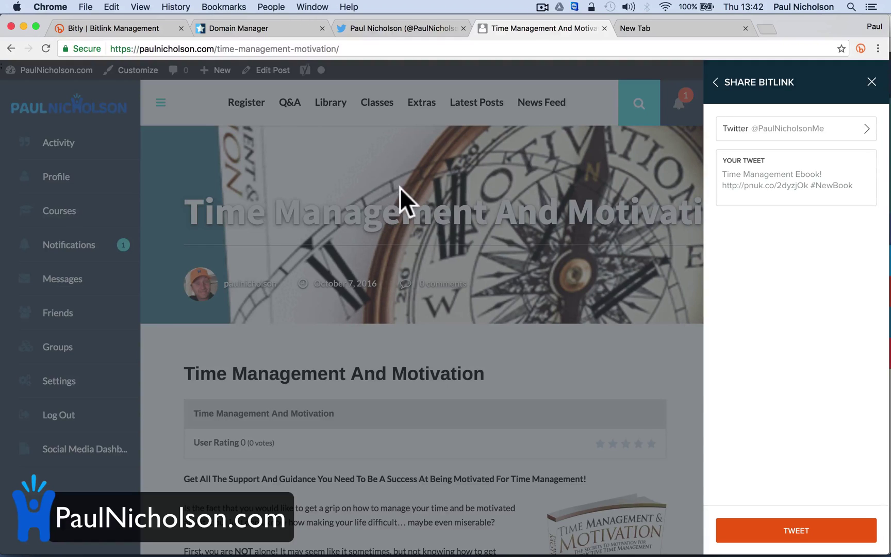
click(717, 83)
click(812, 122)
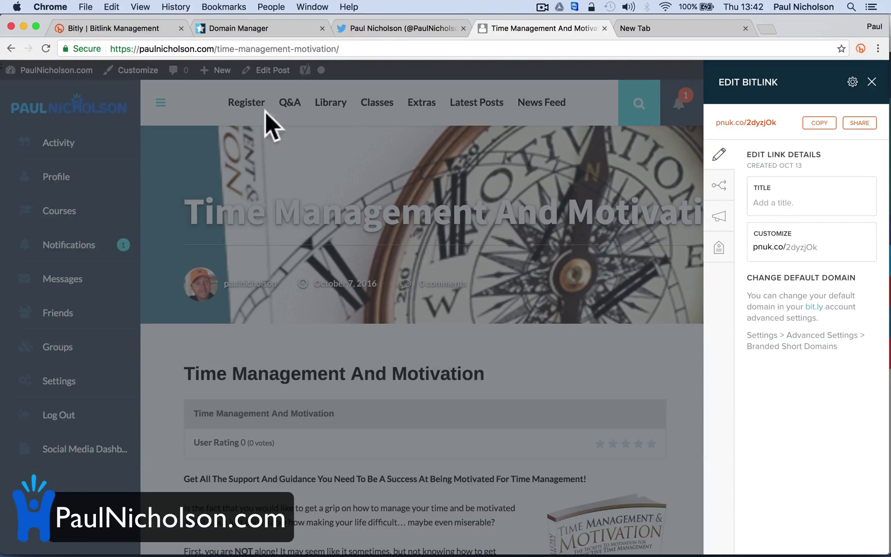
click(121, 31)
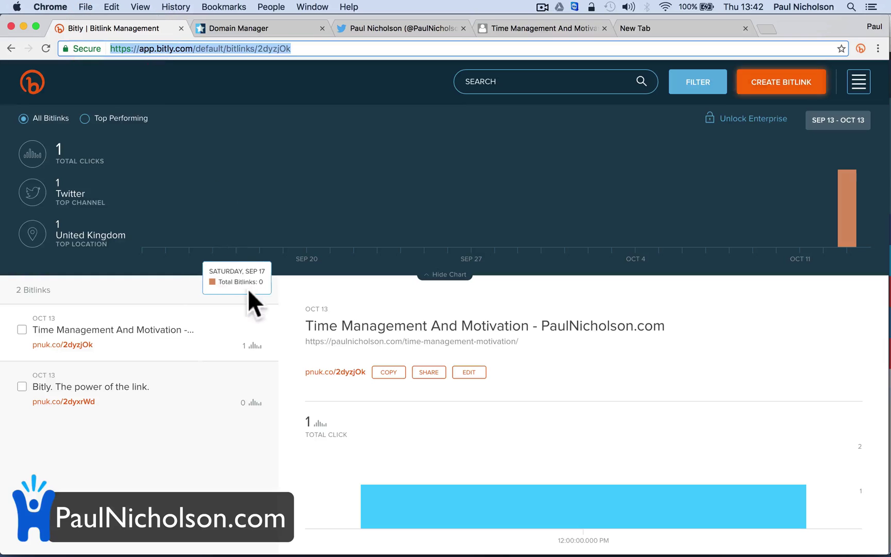
- Close the Edit Bitlink panel on the blog post, visit its Q&A page, then view pnuk.co DNS records
scroll(342, 422, down, 3)
scroll(342, 422, up, 3)
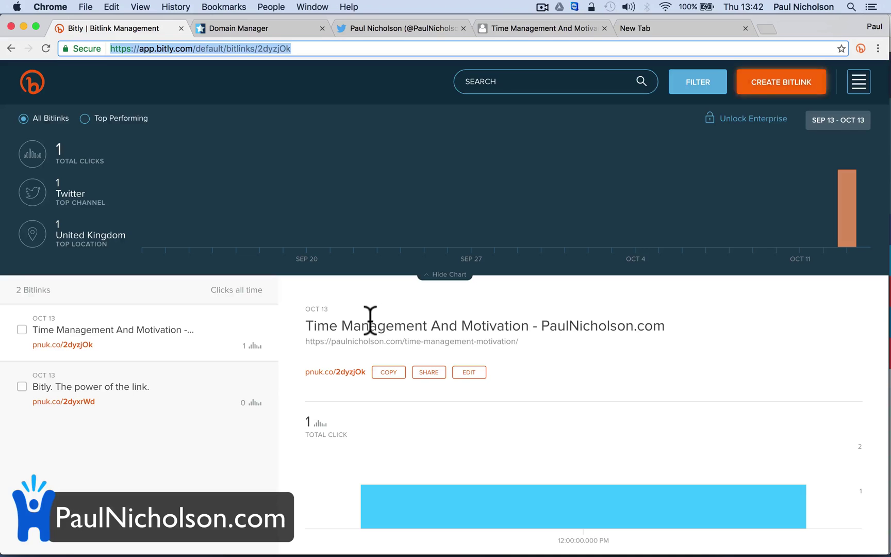
click(385, 34)
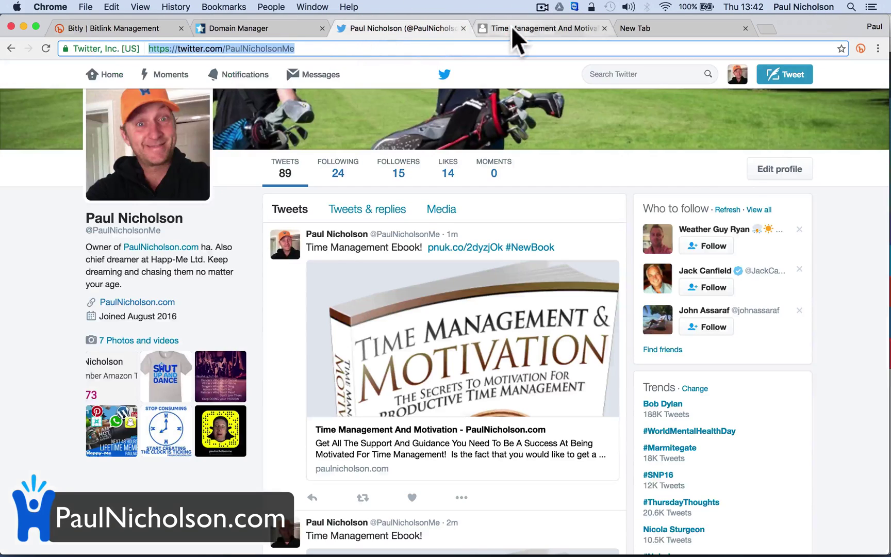
click(511, 27)
click(872, 82)
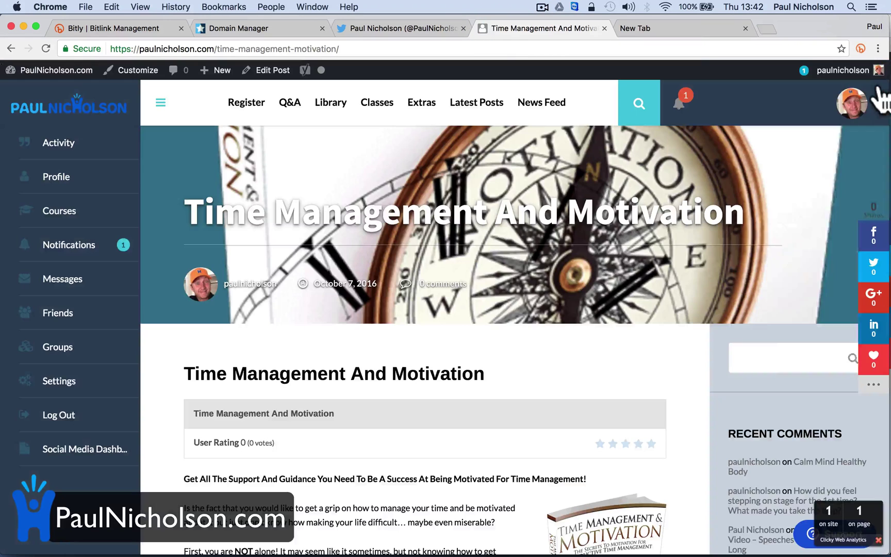
mouse_move(289, 103)
click(299, 143)
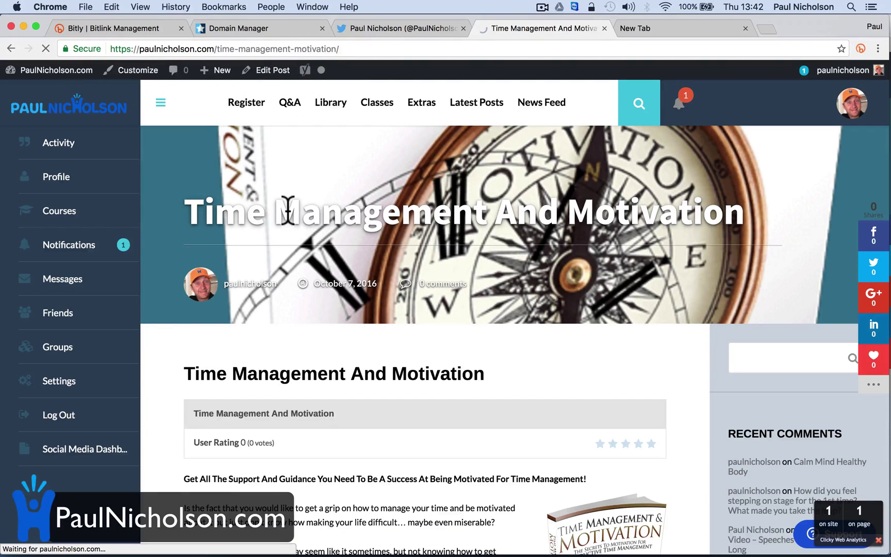
click(214, 23)
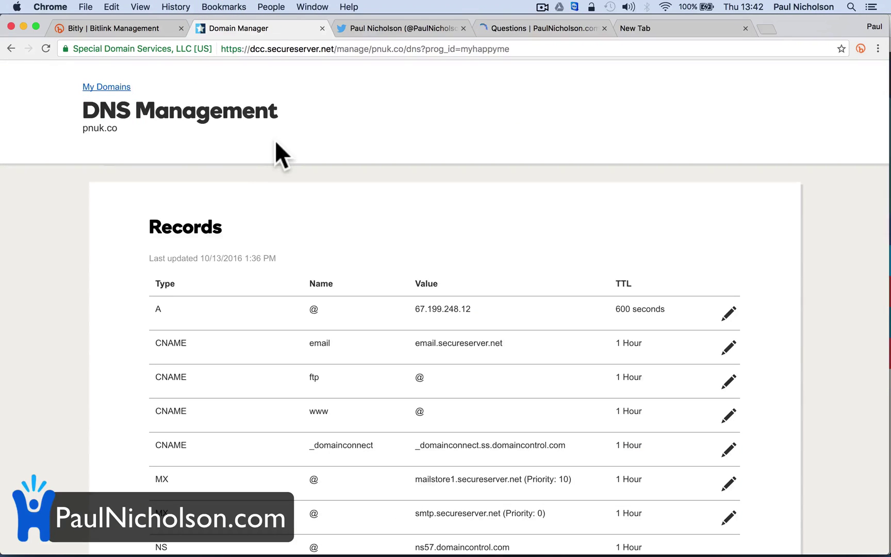
- Go back to the top of the Twitter profile showing the #NewBook tweet
scroll(276, 144, up, 3)
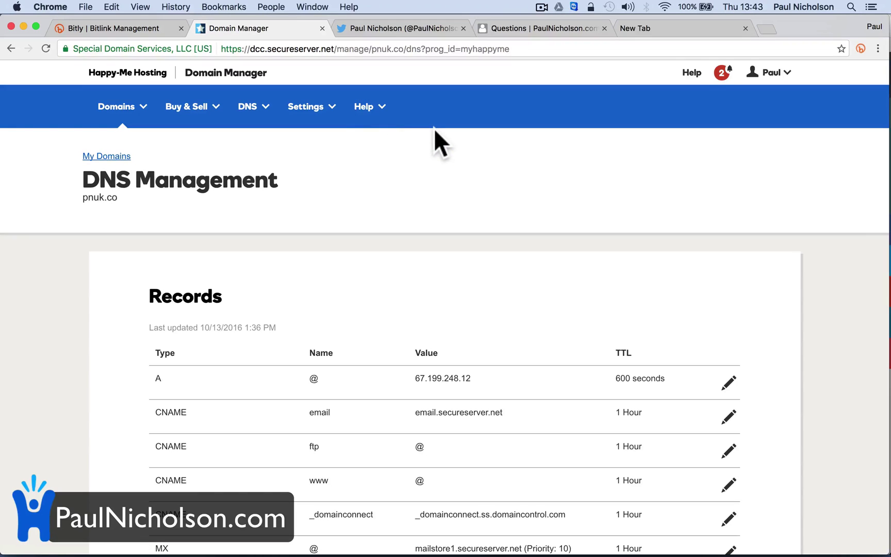
click(388, 30)
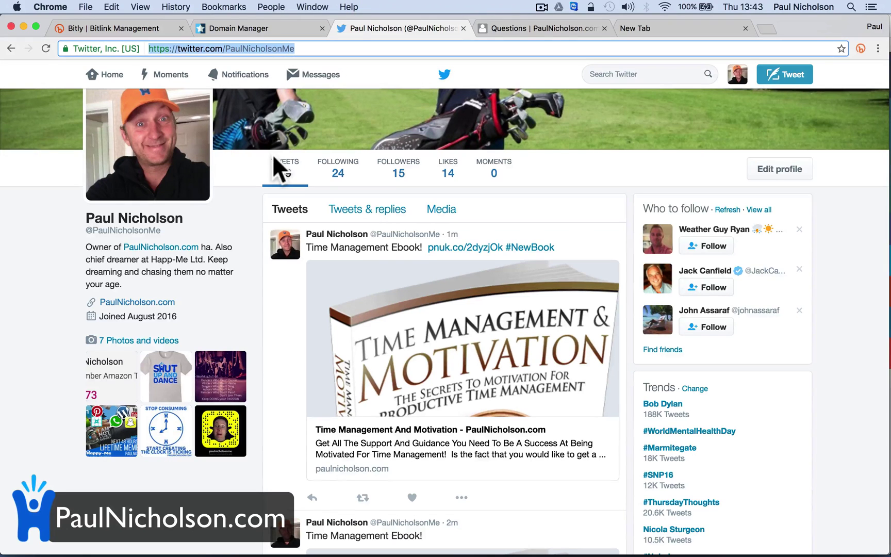
scroll(264, 187, up, 3)
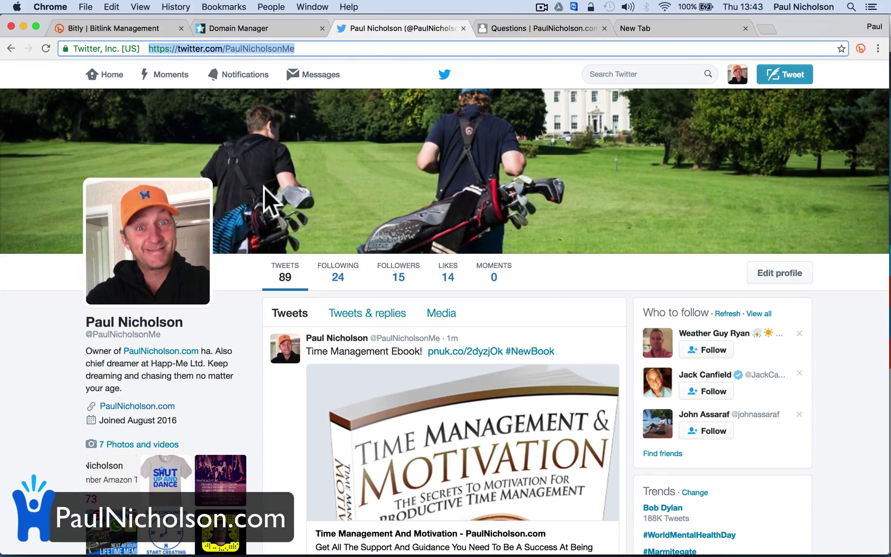